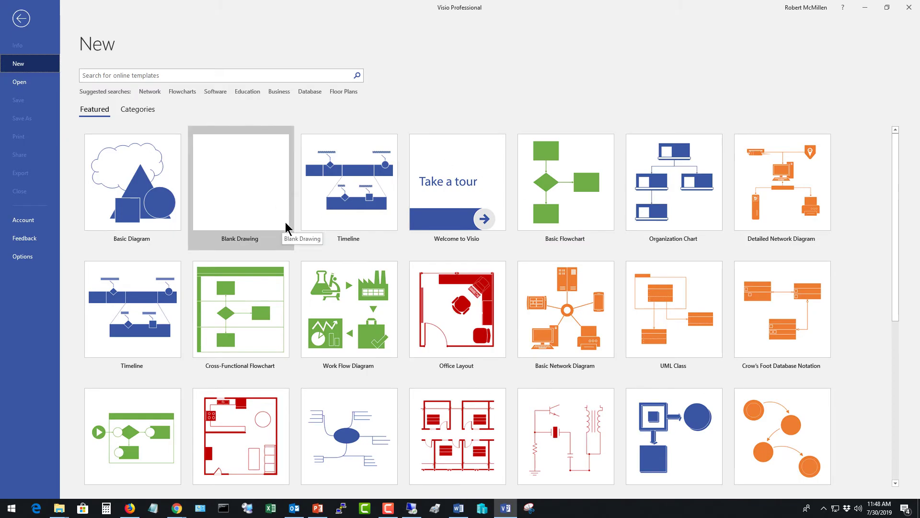
# Preview the Timeline template from the Schedule category, keeping US Units
pyautogui.click(135, 112)
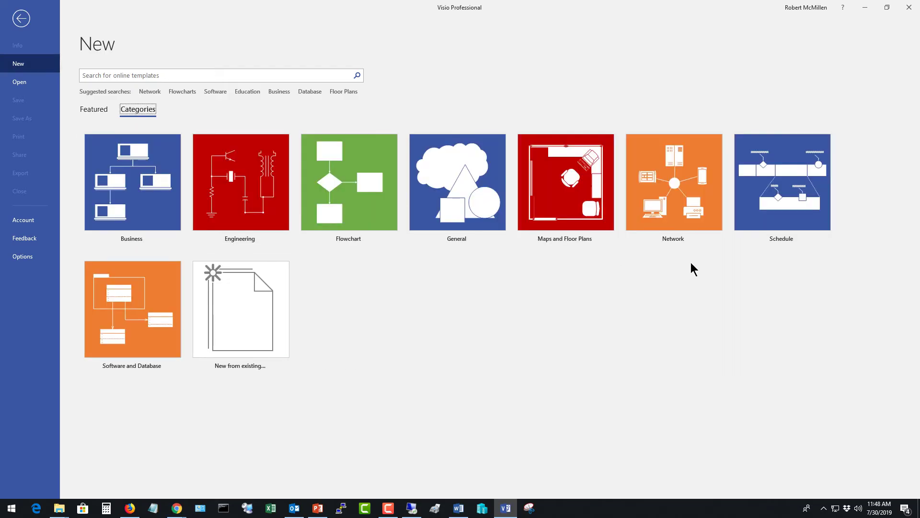
pyautogui.click(782, 196)
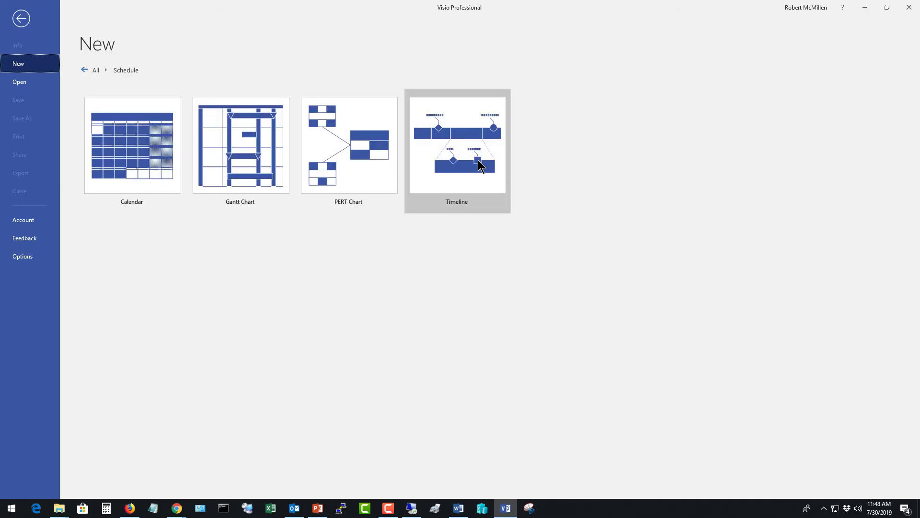
pyautogui.click(478, 160)
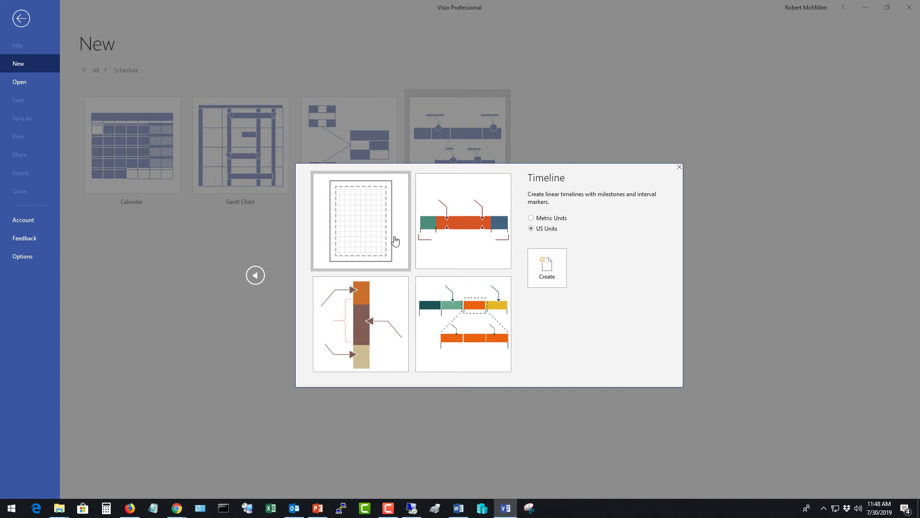
# Create a Timeline drawing with a block timeline from 7/2/2019 to 11/1/2019 on an Hours scale
pyautogui.click(544, 269)
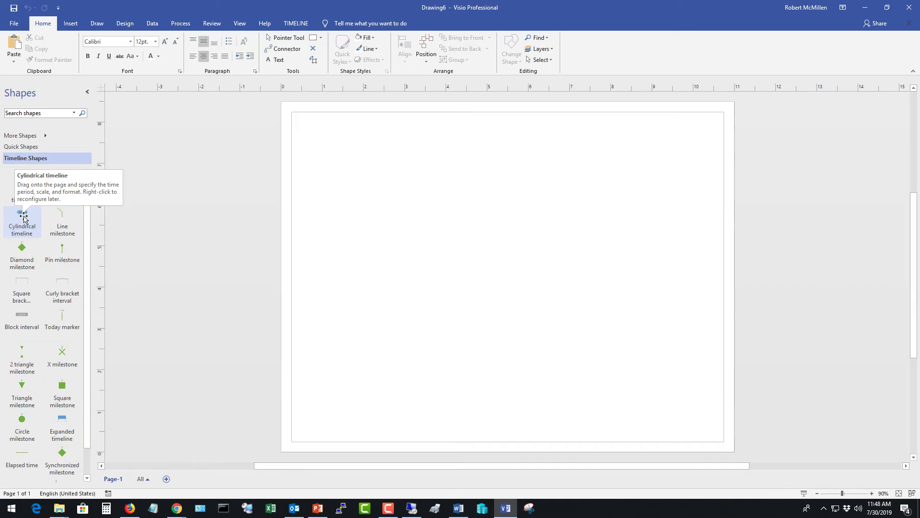
pyautogui.moveTo(21, 181); pyautogui.dragTo(504, 197)
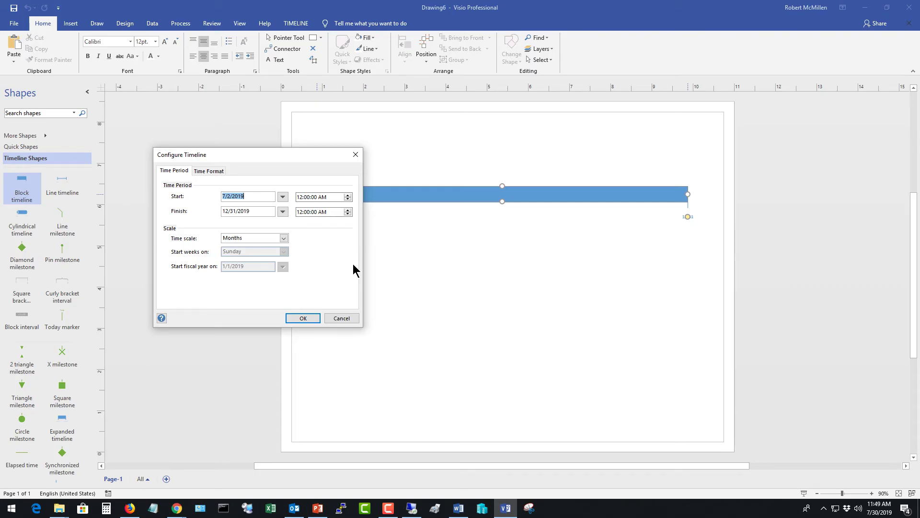
pyautogui.click(282, 212)
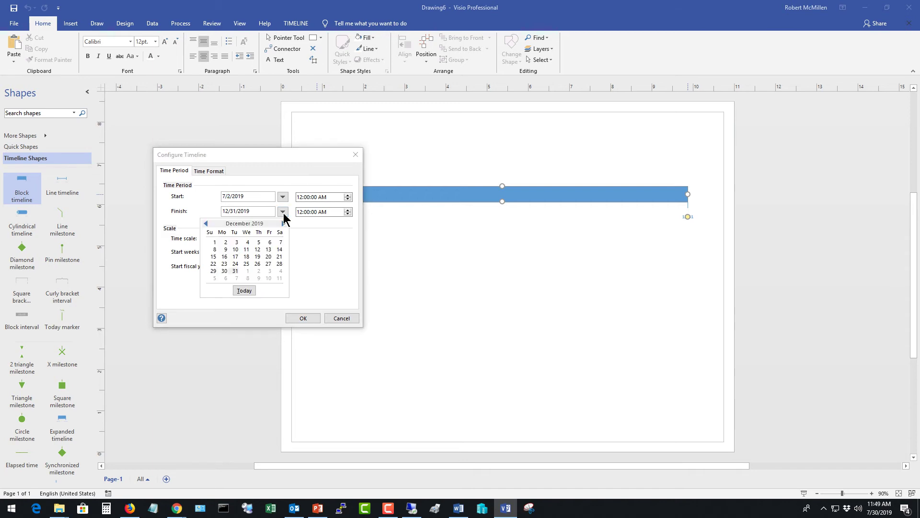
pyautogui.click(205, 224)
pyautogui.click(270, 244)
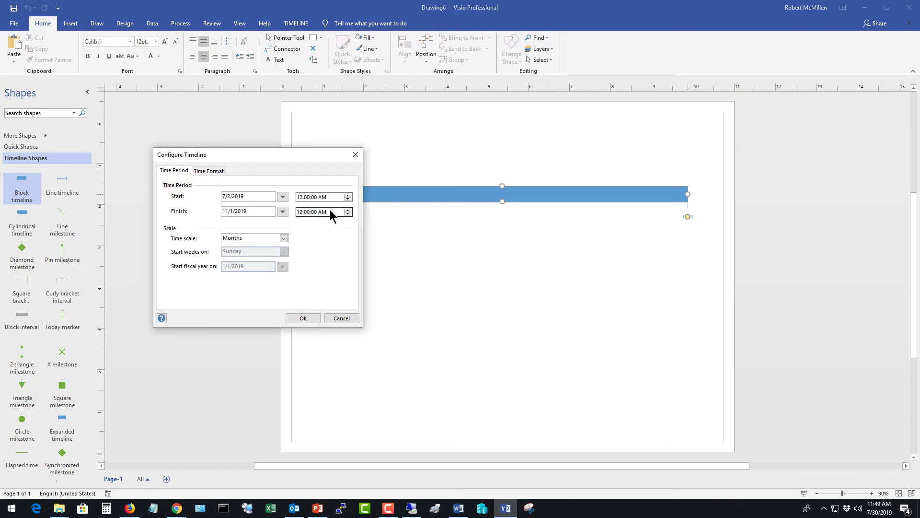
pyautogui.click(284, 238)
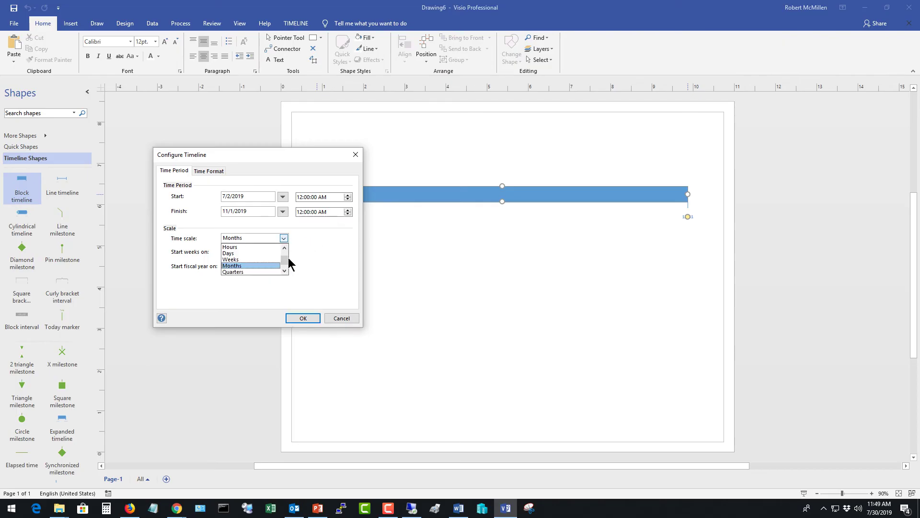
pyautogui.scroll(1, 291, 260)
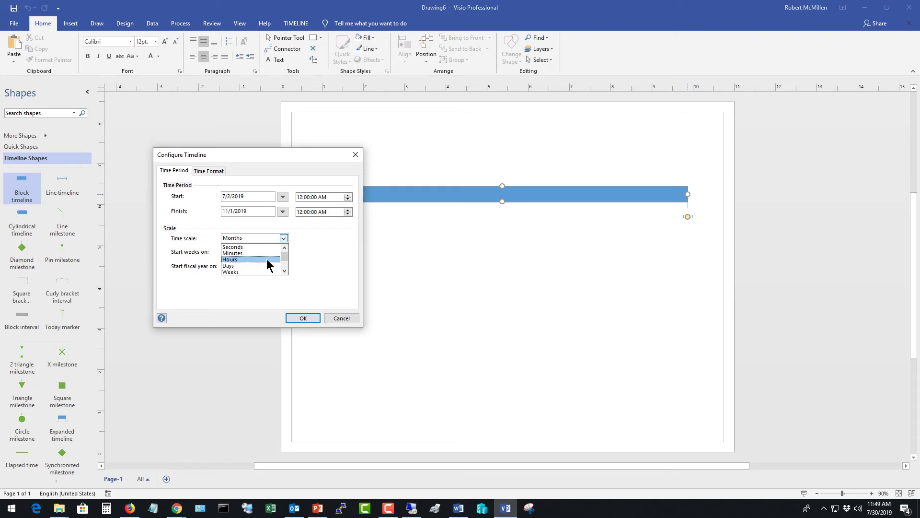
pyautogui.click(268, 260)
pyautogui.click(301, 319)
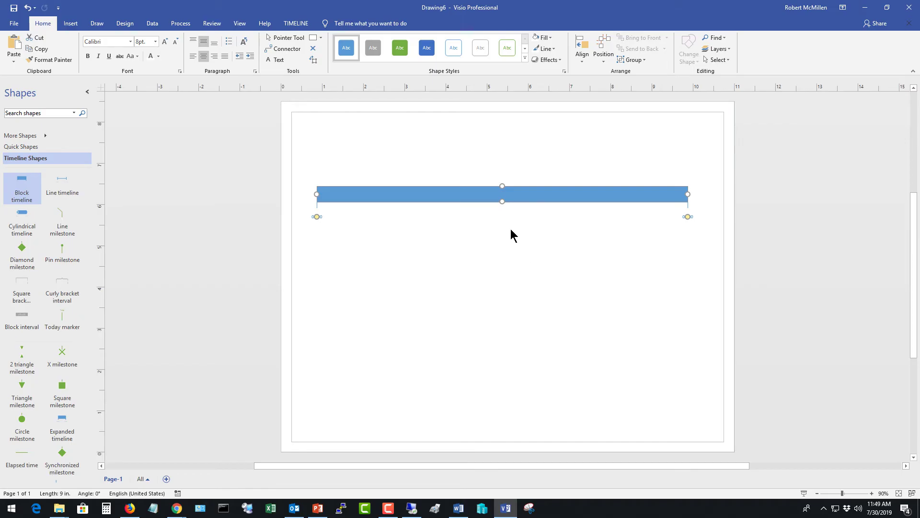
# Reconfigure the timeline to use a Days time scale
pyautogui.rightClick(552, 200)
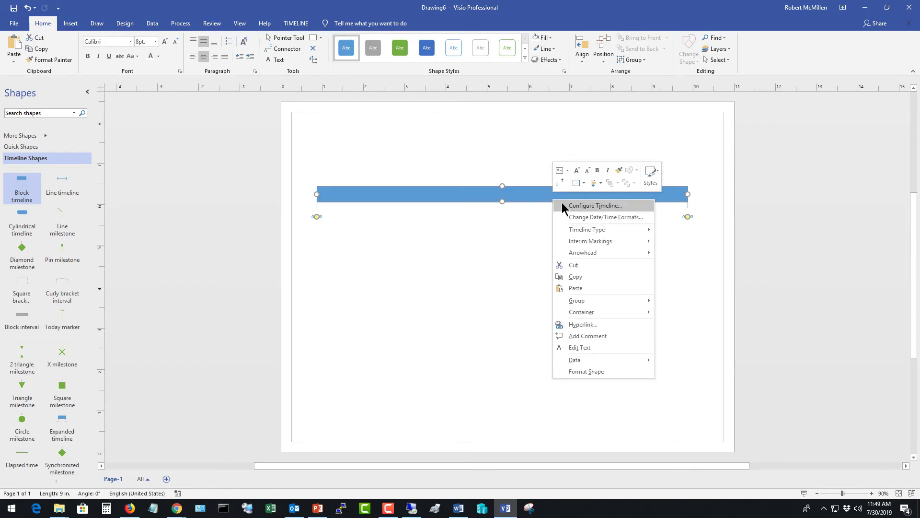
pyautogui.click(564, 204)
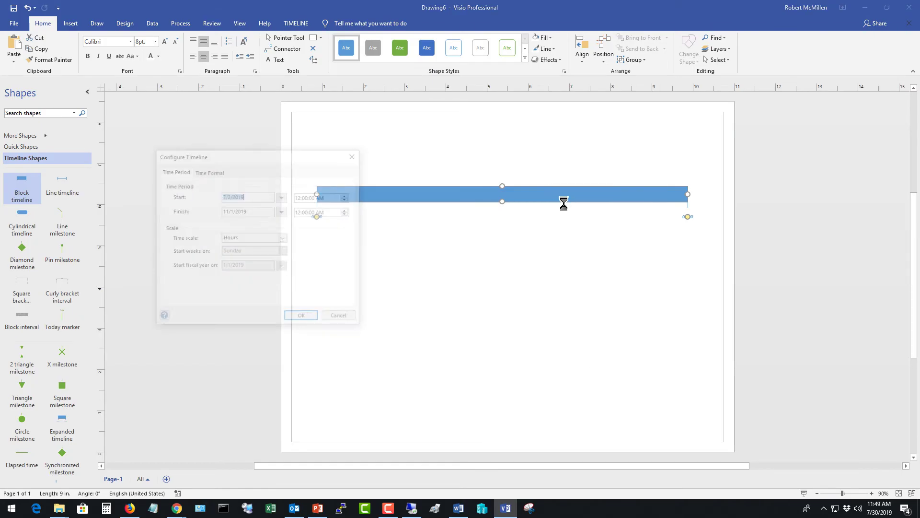
pyautogui.click(284, 238)
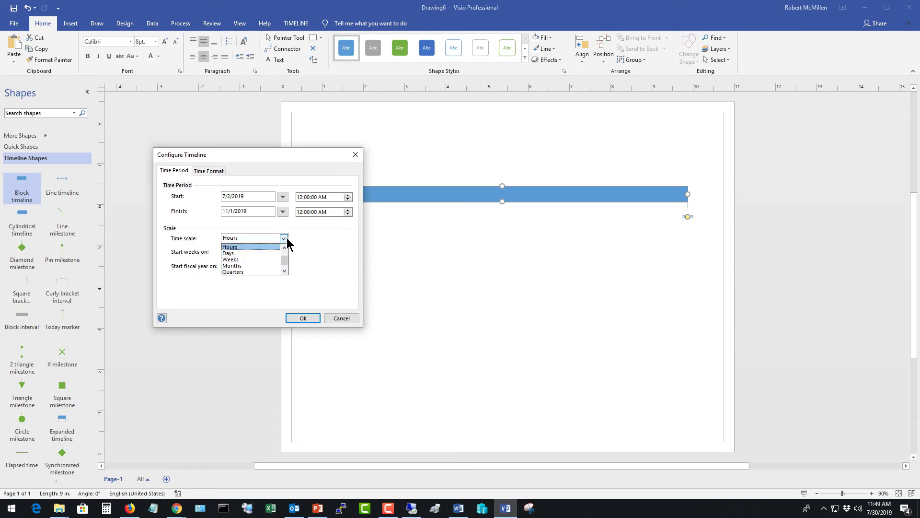
pyautogui.click(273, 257)
pyautogui.click(302, 319)
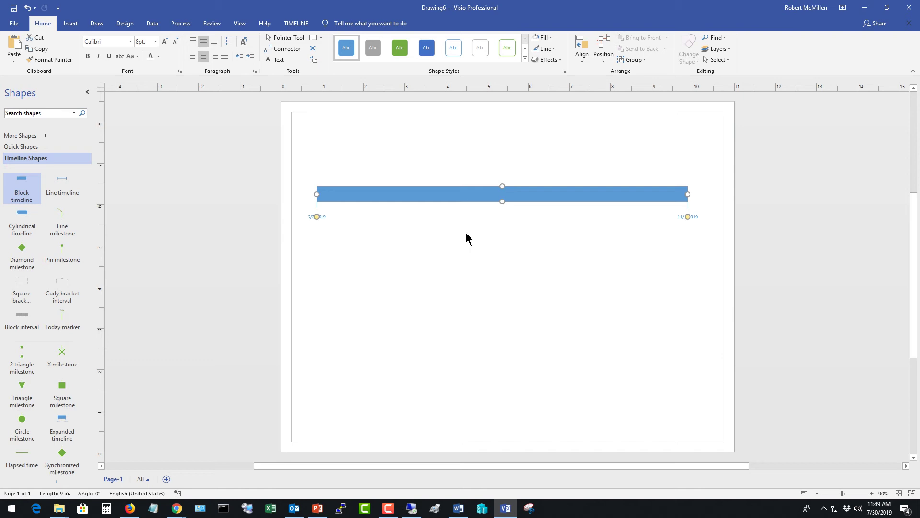
# Change the timeline's time scale to Months instead
pyautogui.rightClick(463, 197)
pyautogui.click(476, 203)
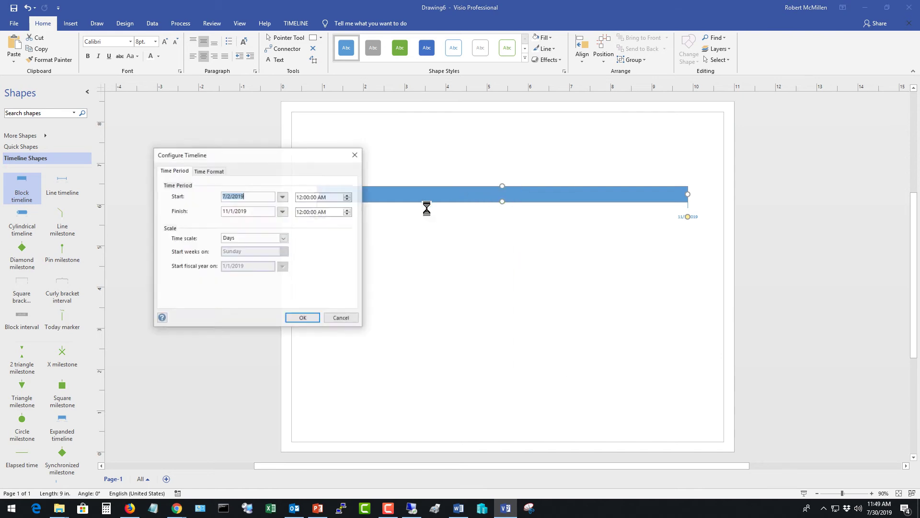
pyautogui.click(283, 238)
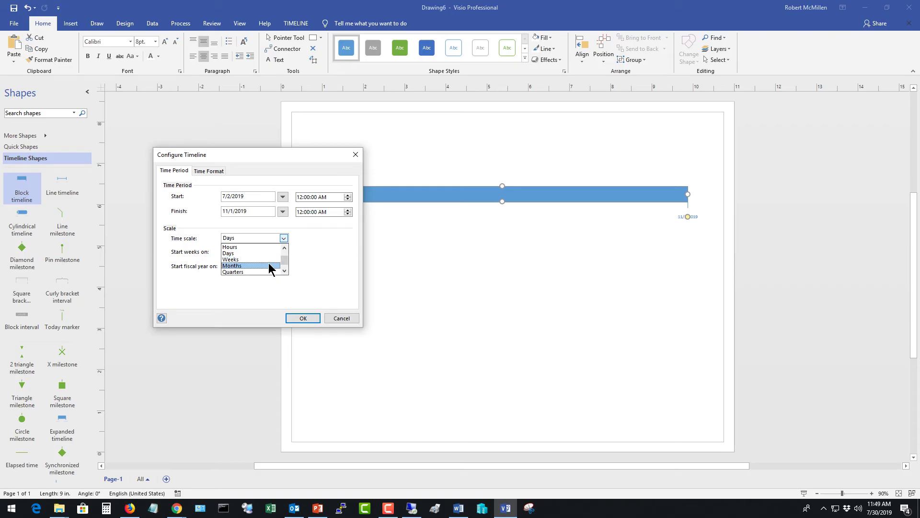
pyautogui.click(271, 266)
pyautogui.click(303, 318)
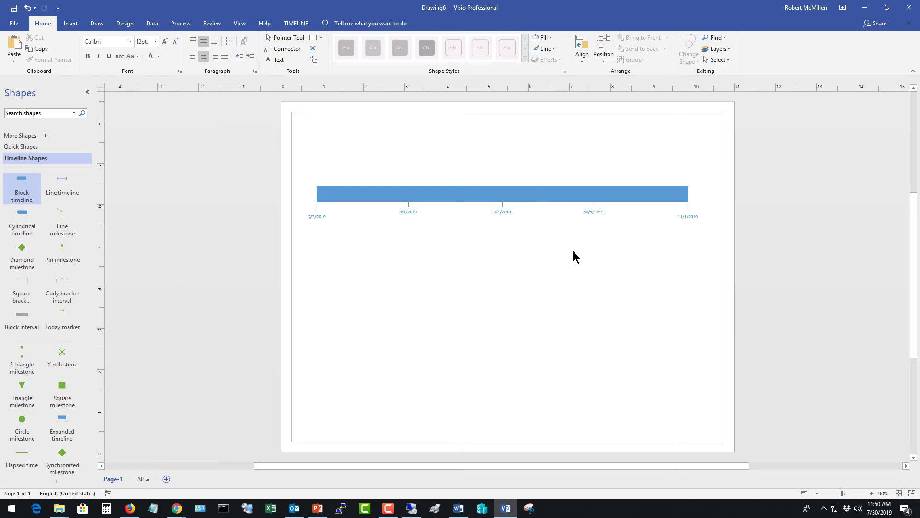
# Zoom in on the timeline and apply the teal Ion theme to the drawing
pyautogui.scroll(3, 574, 251)
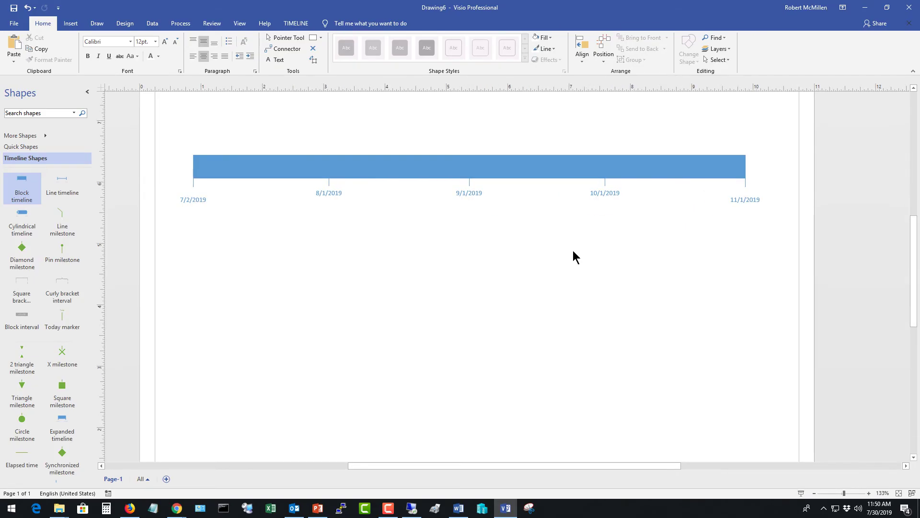
pyautogui.scroll(2, 572, 251)
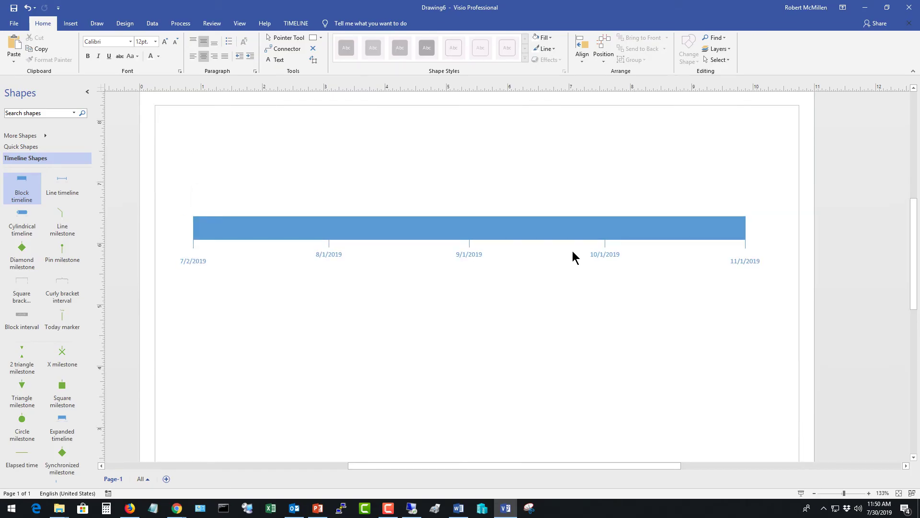
pyautogui.click(455, 238)
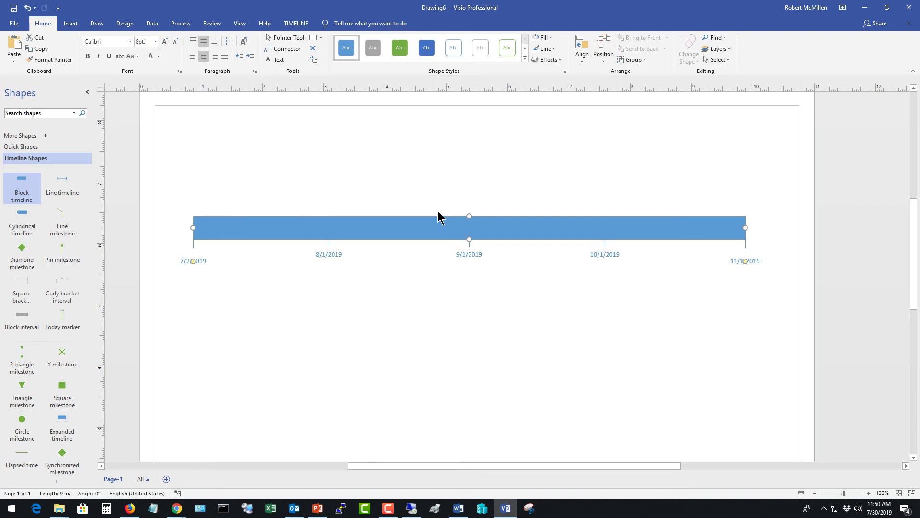
pyautogui.click(124, 24)
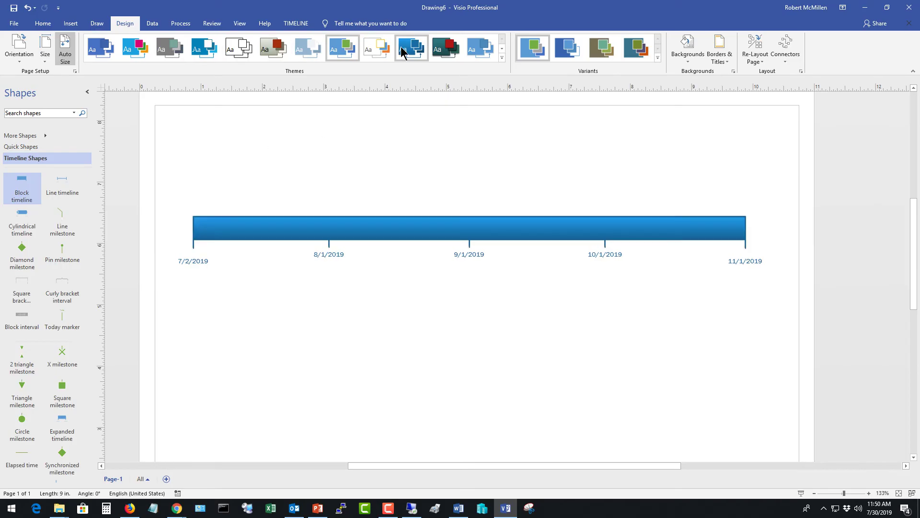
pyautogui.click(442, 53)
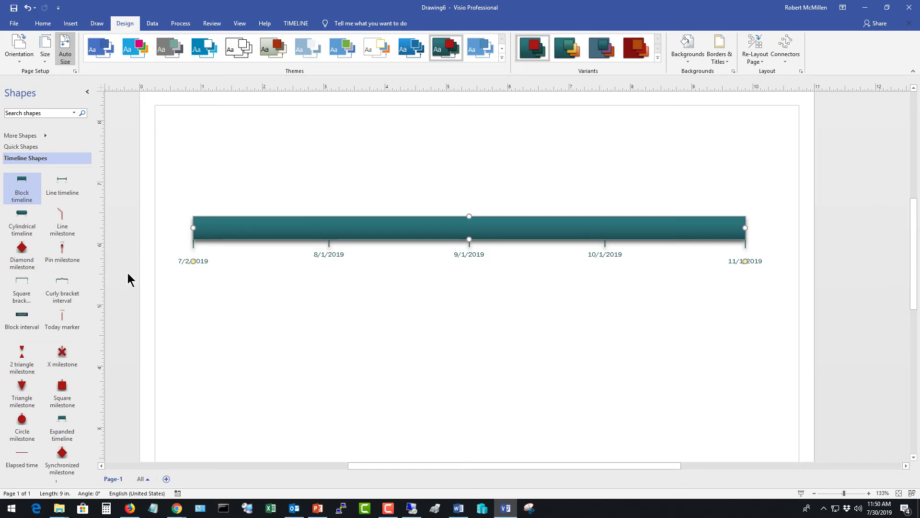
# Add a 7/21/2019 pin milestone at 10:00 AM described as '1st assignment due'
pyautogui.moveTo(62, 248); pyautogui.dragTo(282, 225)
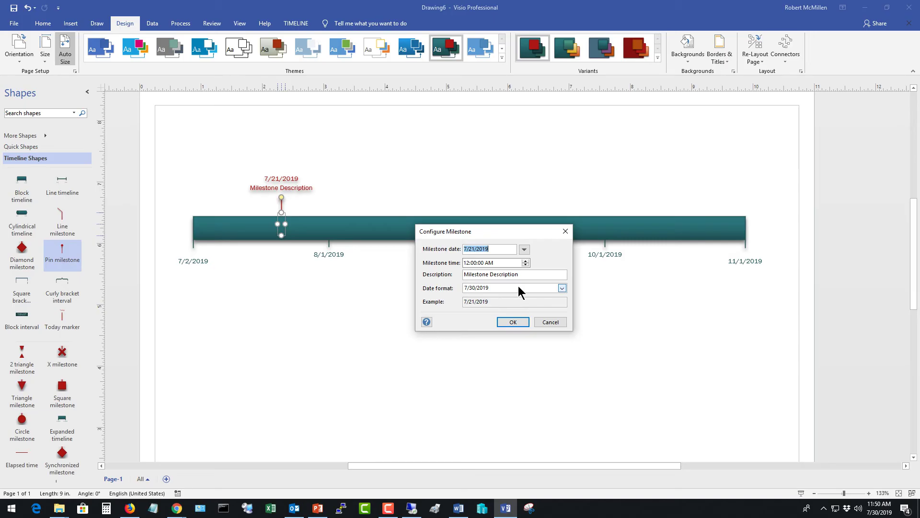
pyautogui.click(525, 261)
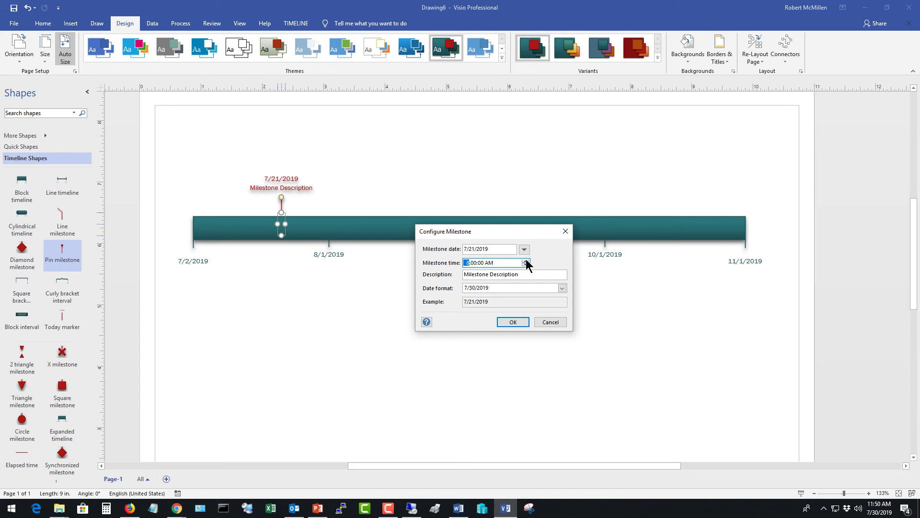
pyautogui.click(526, 260)
pyautogui.click(525, 260)
pyautogui.click(520, 275)
pyautogui.moveTo(520, 276); pyautogui.dragTo(423, 276)
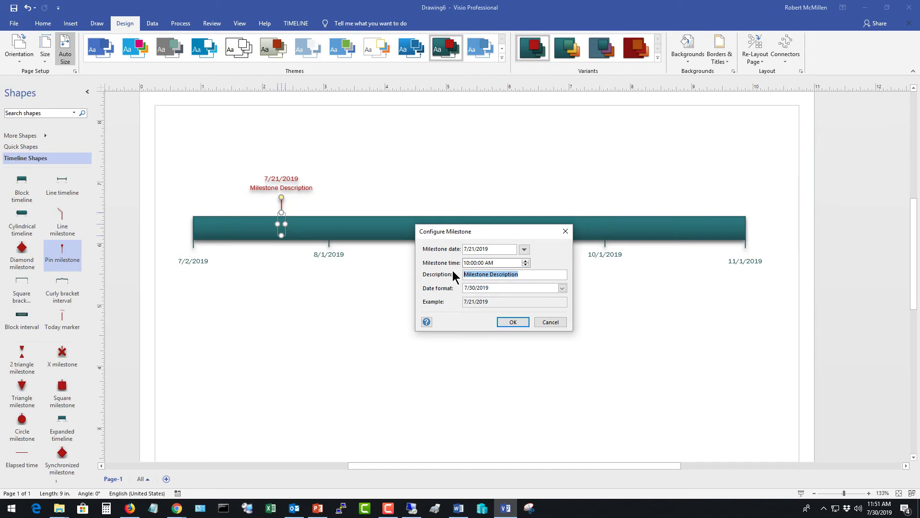
pyautogui.write('1st assignment due')
pyautogui.click(503, 323)
pyautogui.click(427, 319)
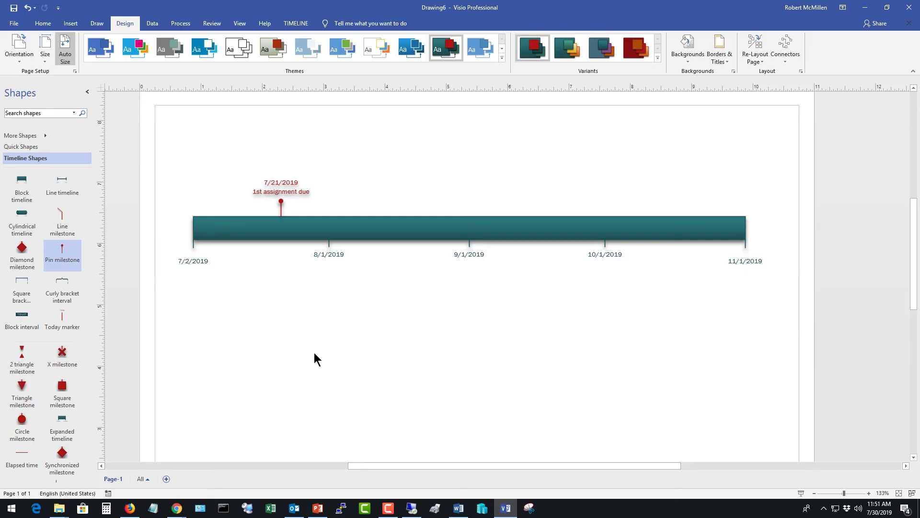
# Add a diamond milestone at 8/3/2019 and a line milestone at 7/8/2019
pyautogui.moveTo(21, 250); pyautogui.dragTo(340, 227)
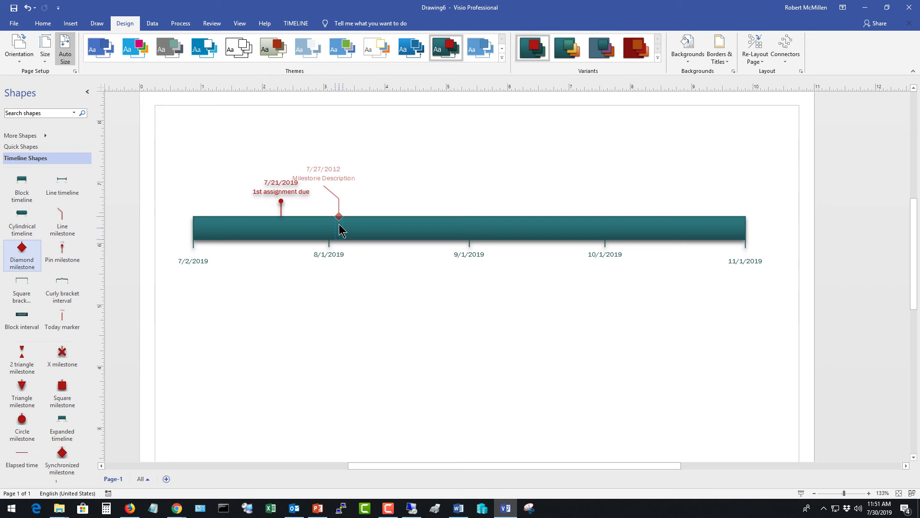
pyautogui.click(511, 322)
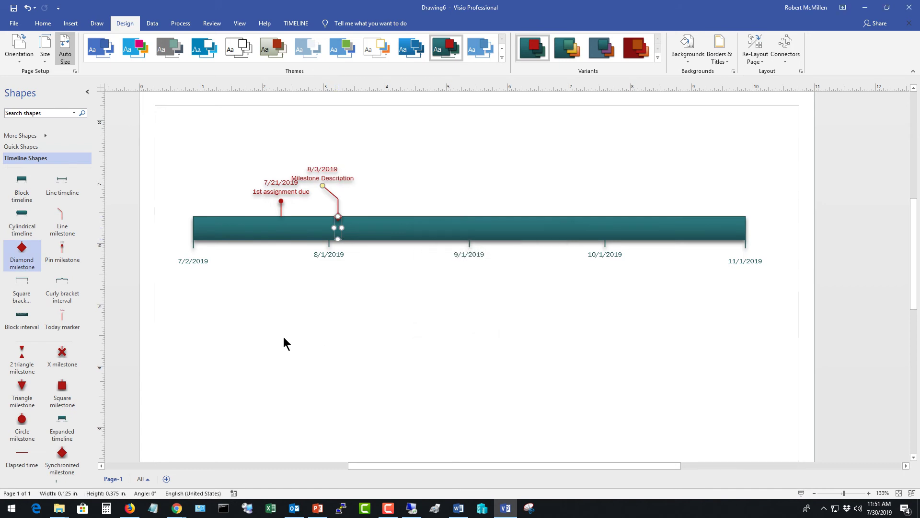
pyautogui.moveTo(63, 218); pyautogui.dragTo(226, 216)
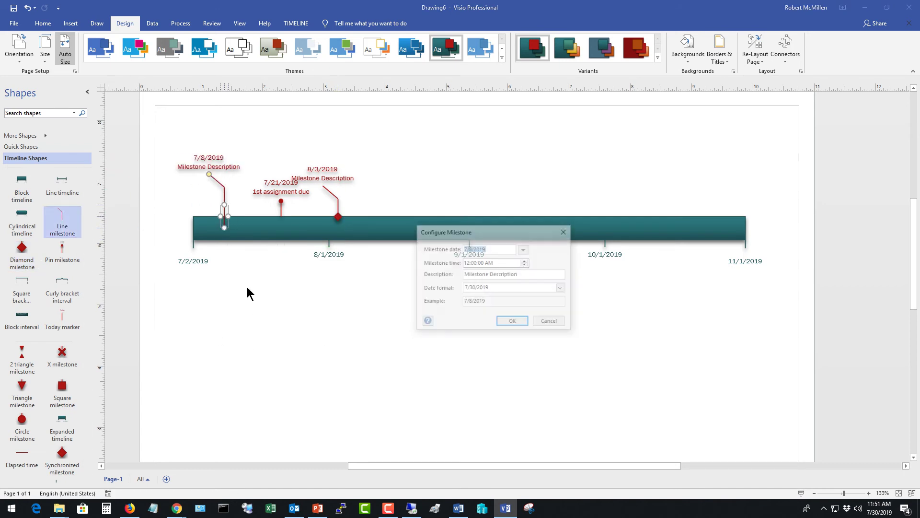
pyautogui.click(506, 322)
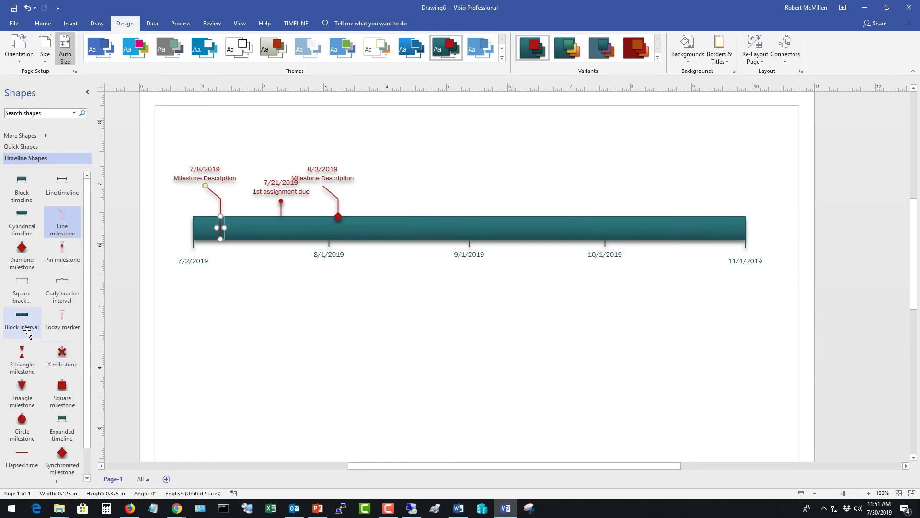
# Add an 8/14–9/4/2019 block interval labelled 'Start final project'
pyautogui.moveTo(24, 326); pyautogui.dragTo(434, 225)
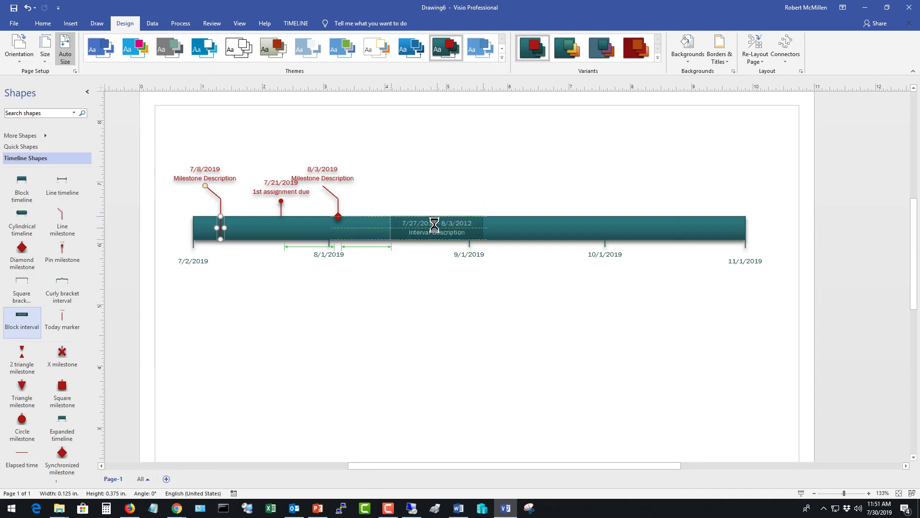
pyautogui.click(473, 306)
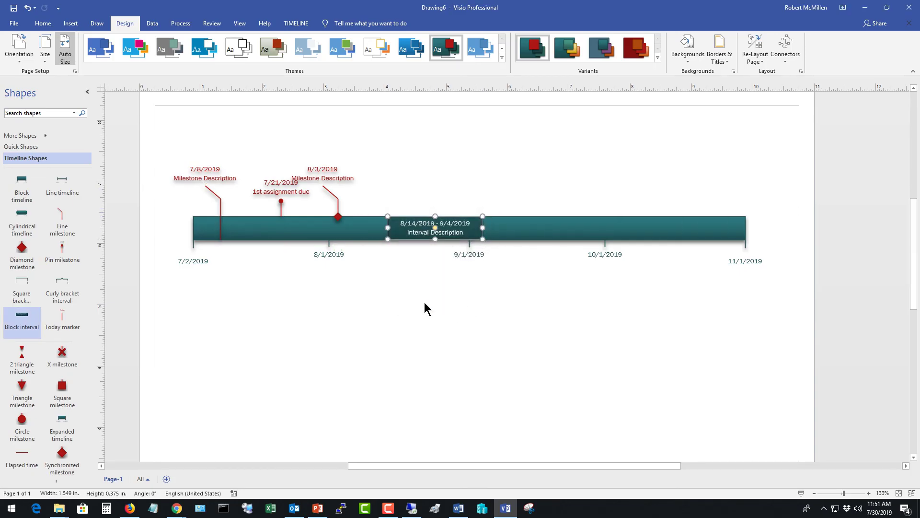
pyautogui.doubleClick(434, 232)
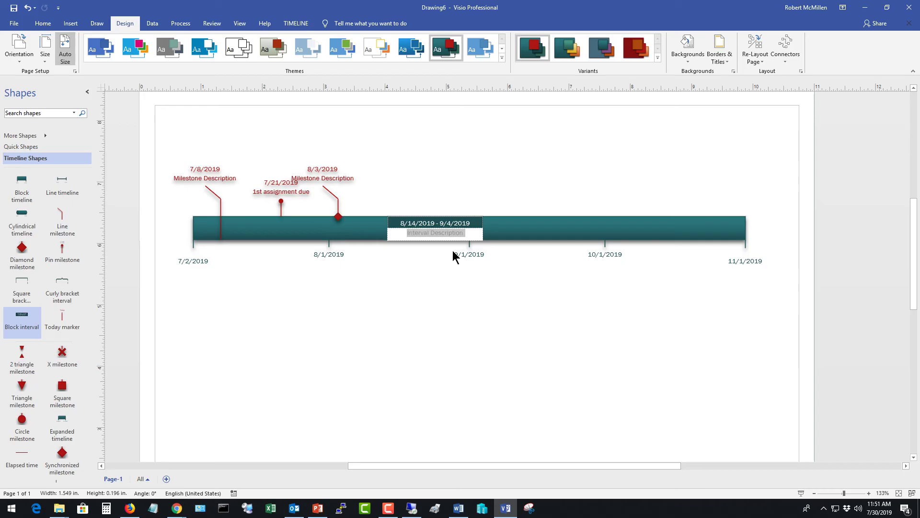
pyautogui.write('Start final ')
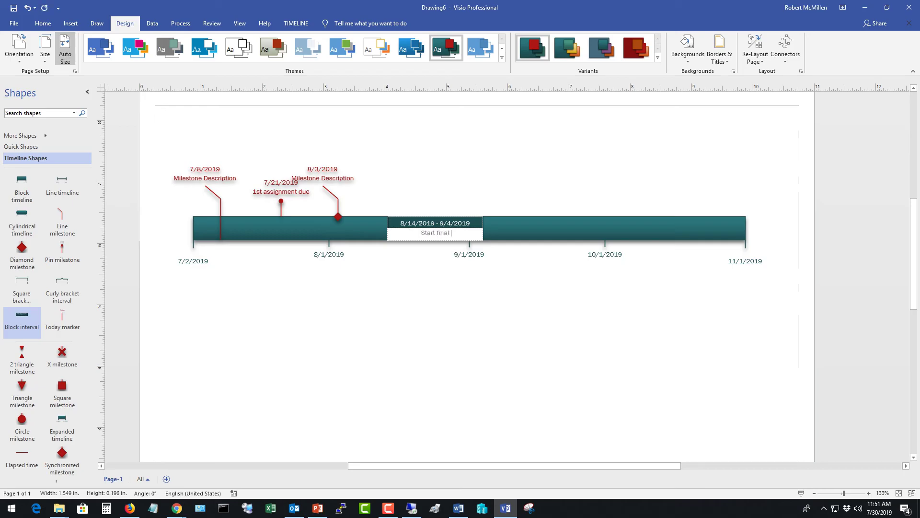
pyautogui.write('project')
pyautogui.click(421, 302)
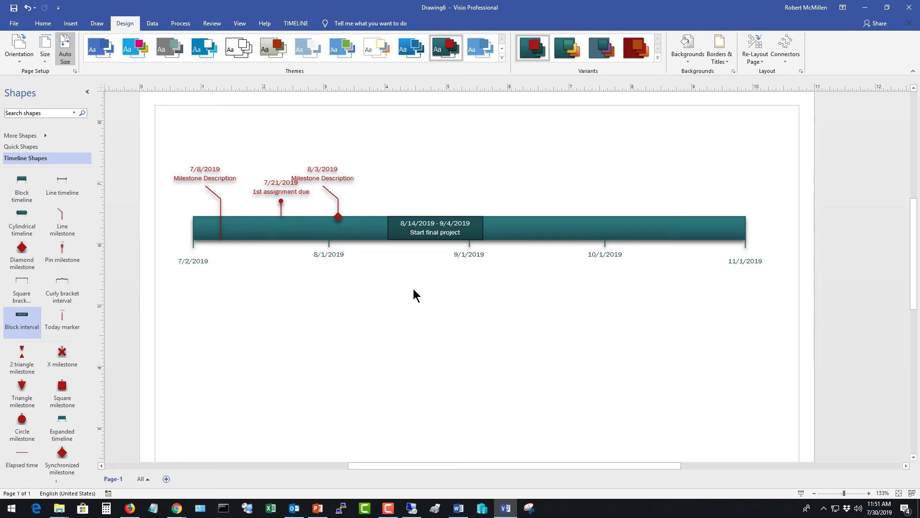
# Add an X milestone at 10/19/2019 described as 'All projects due'
pyautogui.moveTo(61, 354); pyautogui.dragTo(687, 229)
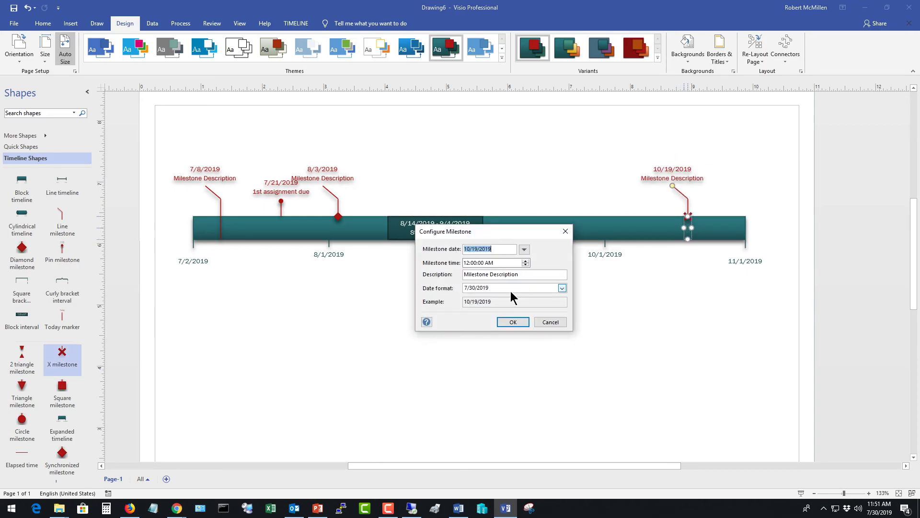
pyautogui.moveTo(518, 275); pyautogui.dragTo(451, 274)
pyautogui.write('All project')
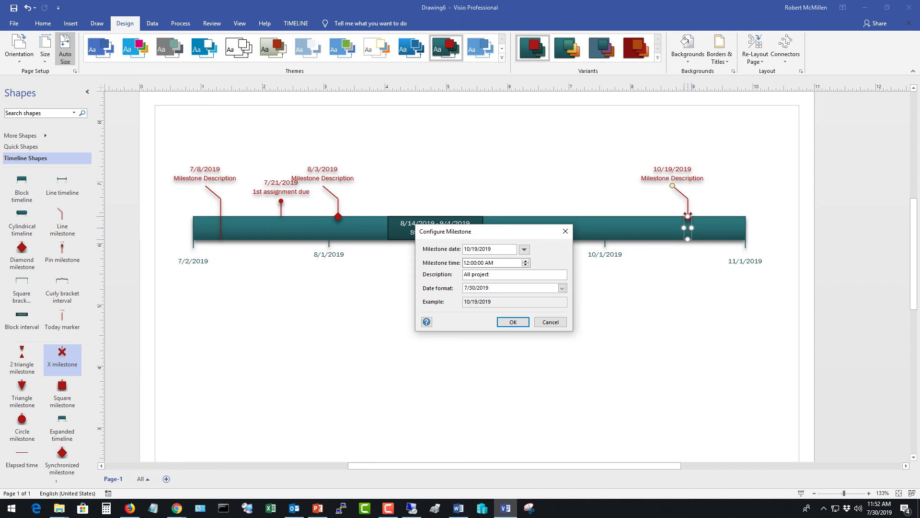
pyautogui.write('s due')
pyautogui.click(509, 323)
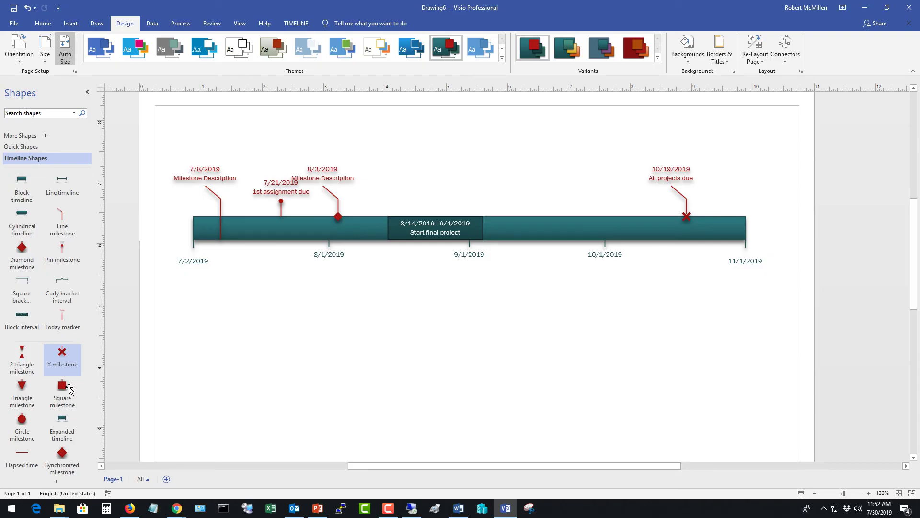
# Add a square milestone at 8/11/2019 and a triangle milestone at 9/12/2019
pyautogui.moveTo(62, 387); pyautogui.dragTo(376, 231)
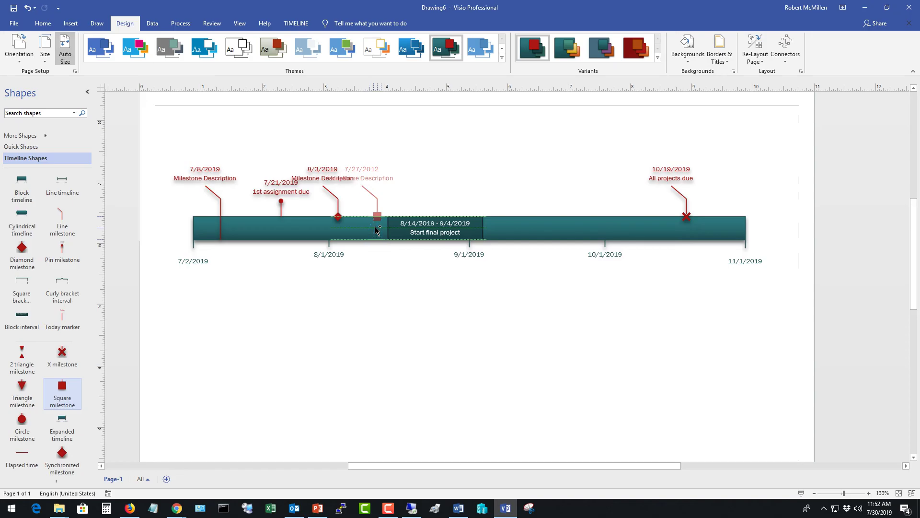
pyautogui.click(514, 323)
pyautogui.moveTo(21, 386); pyautogui.dragTo(523, 228)
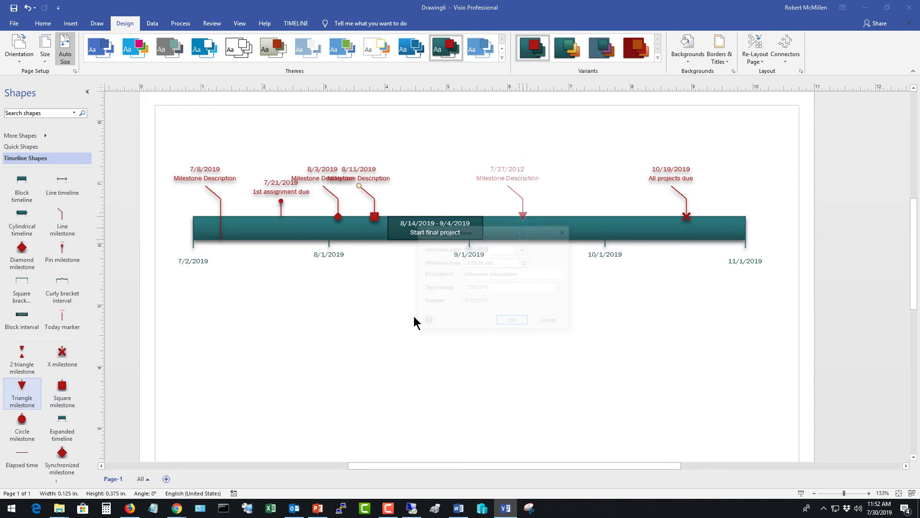
pyautogui.click(514, 321)
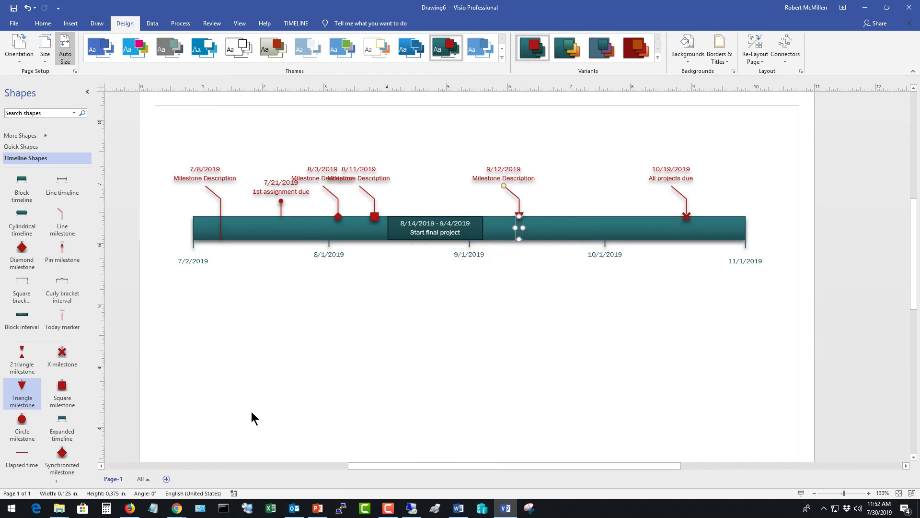
pyautogui.click(309, 390)
pyautogui.press('Down')
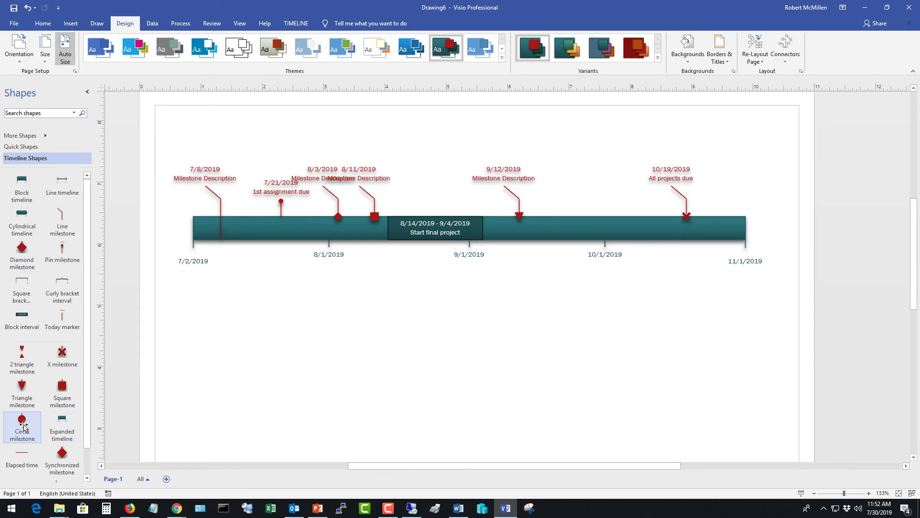
# Add a circle milestone at 9/18/2019 with its label moved below the timeline
pyautogui.moveTo(22, 424); pyautogui.dragTo(540, 284)
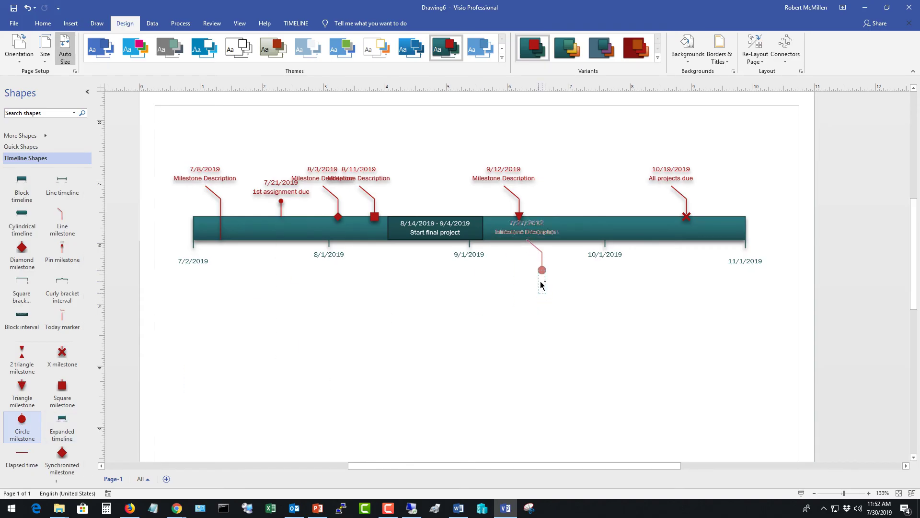
pyautogui.click(513, 324)
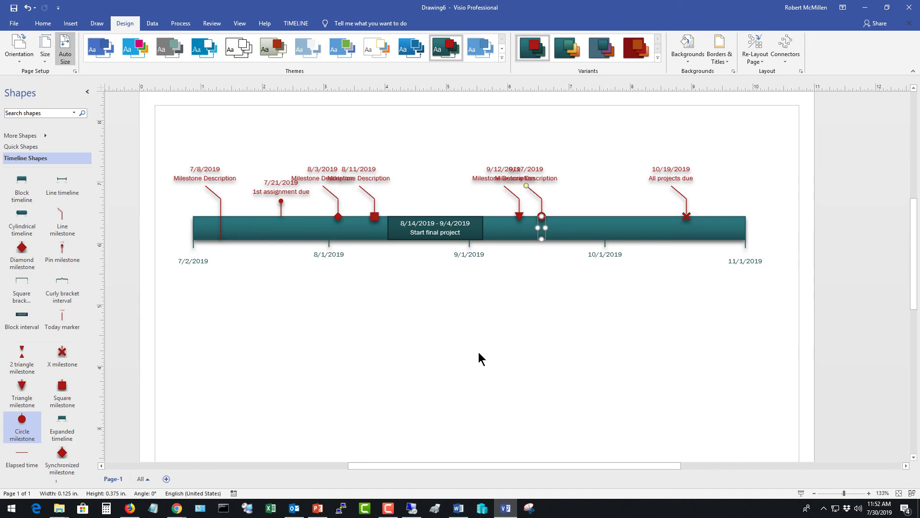
pyautogui.hotkey('ctrl', 'z')
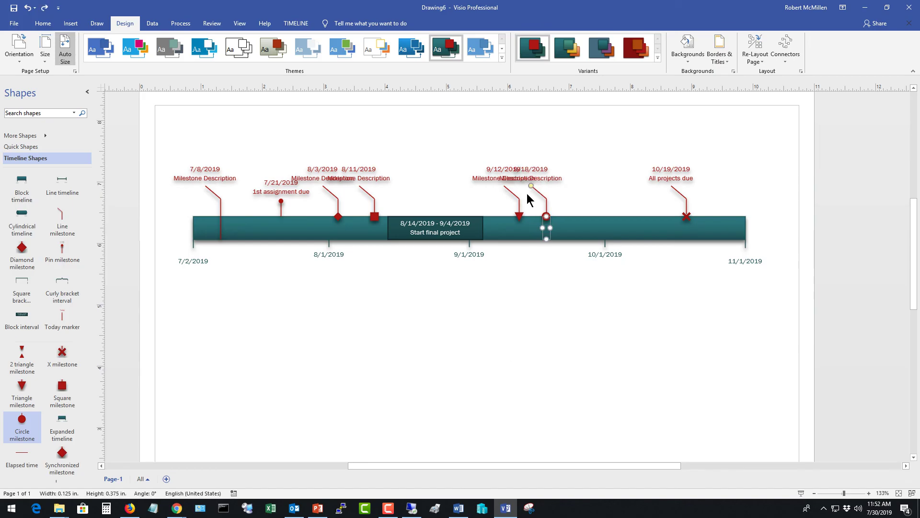
pyautogui.moveTo(530, 185); pyautogui.dragTo(552, 276)
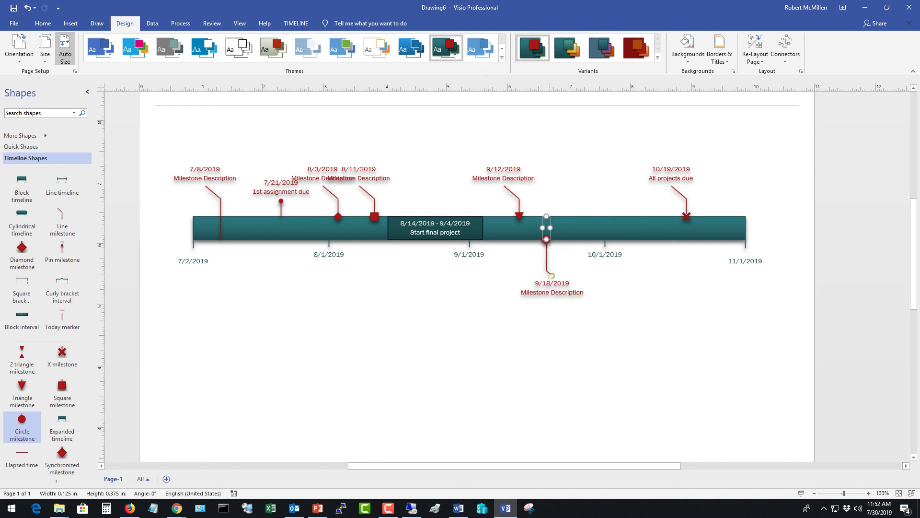
# Flip the 9/12/2019 triangle milestone's label below the timeline
pyautogui.click(534, 323)
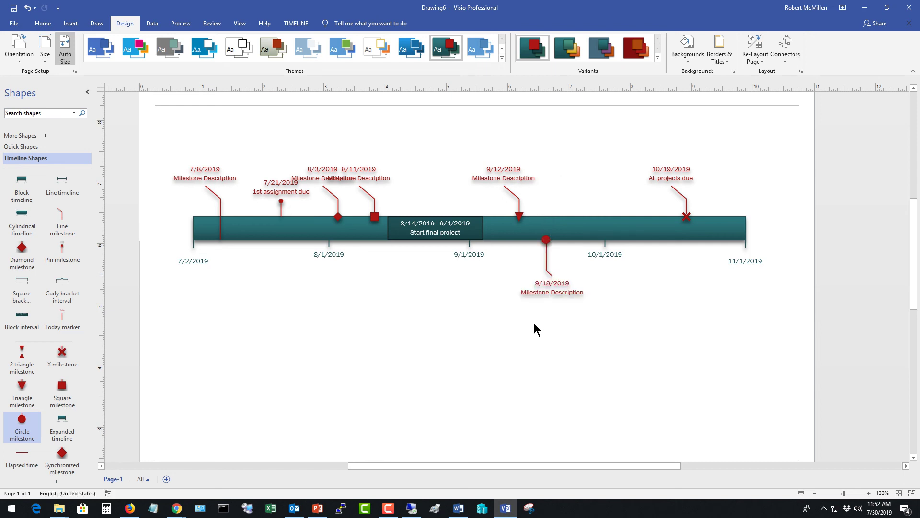
pyautogui.doubleClick(552, 292)
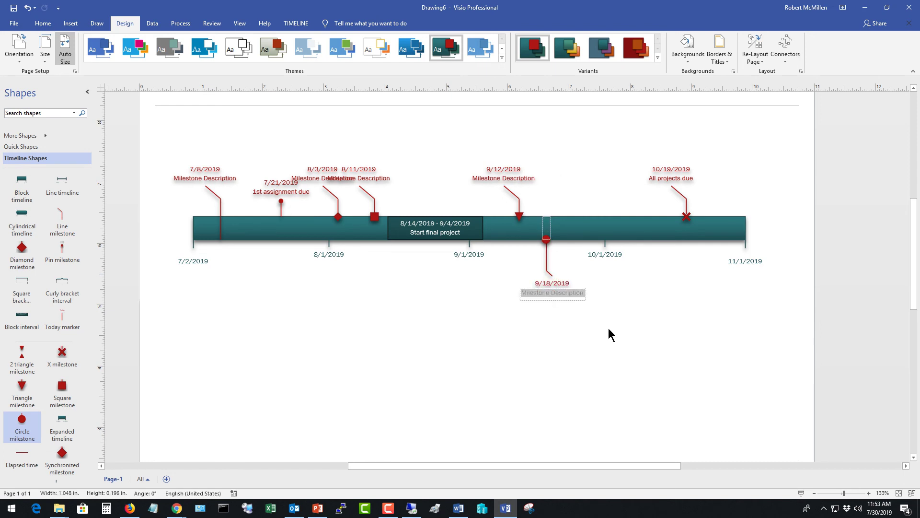
pyautogui.click(608, 330)
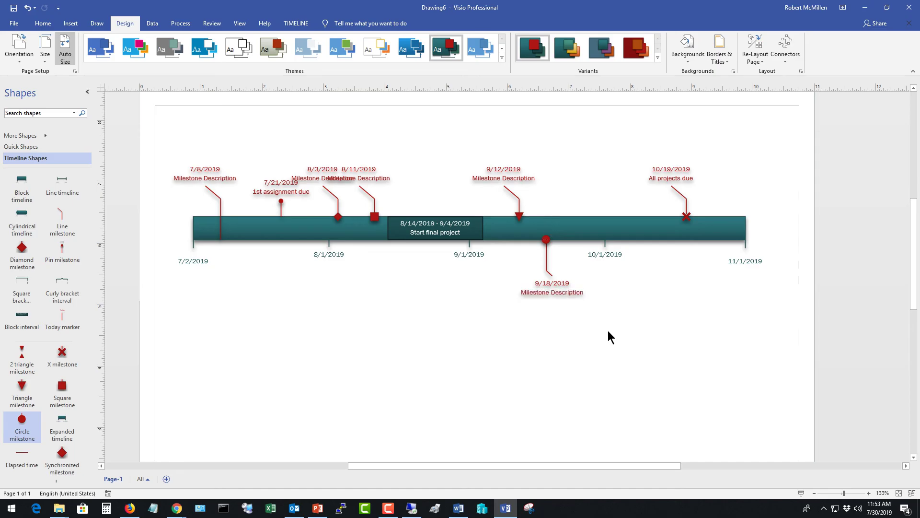
pyautogui.click(519, 215)
pyautogui.moveTo(502, 187); pyautogui.dragTo(502, 203)
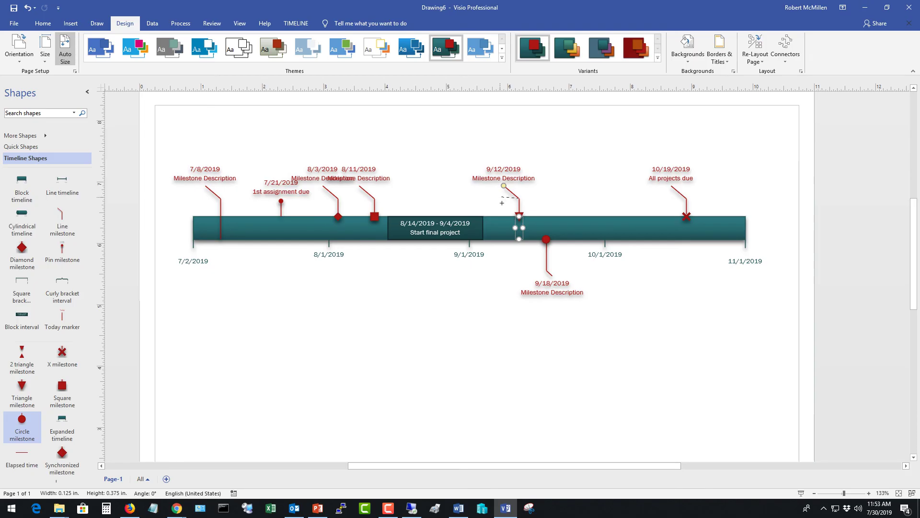
pyautogui.moveTo(501, 253); pyautogui.dragTo(508, 293)
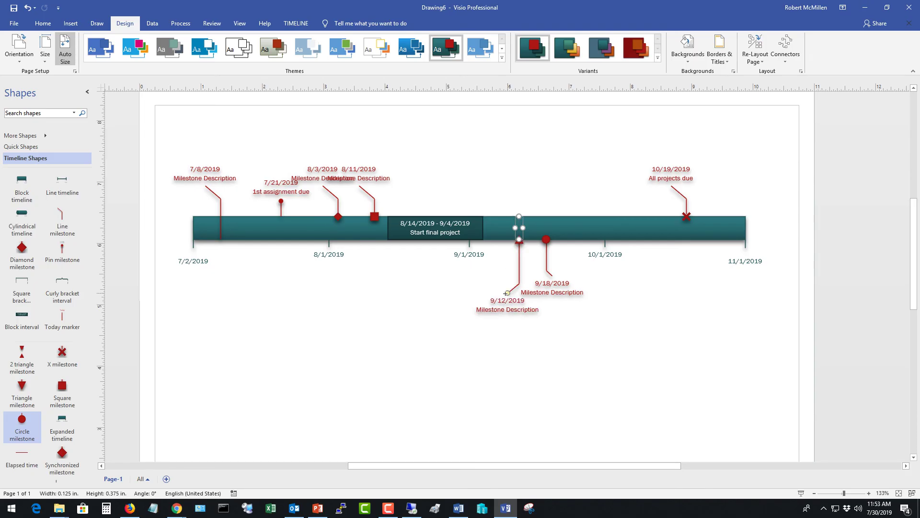
pyautogui.click(596, 334)
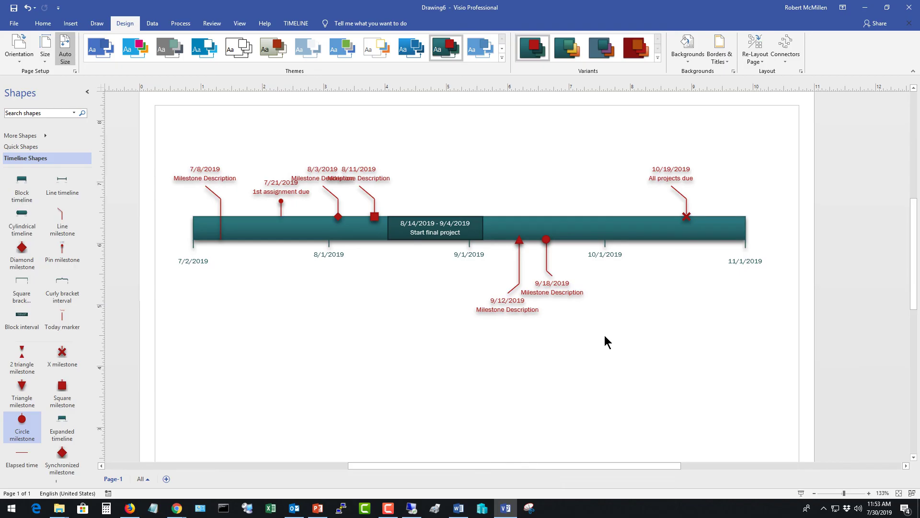
# Drop the 9/12/2019 label further down, beneath the 9/18/2019 label
pyautogui.click(514, 291)
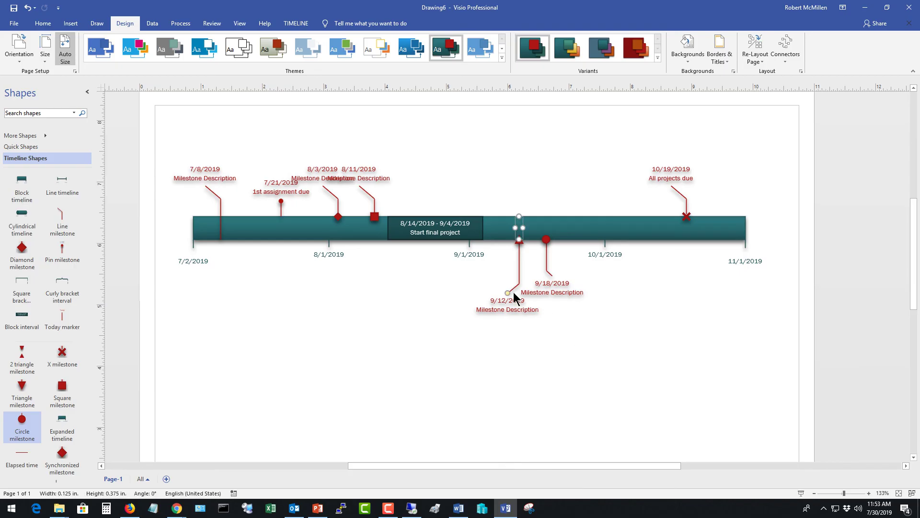
pyautogui.moveTo(506, 304); pyautogui.dragTo(499, 353)
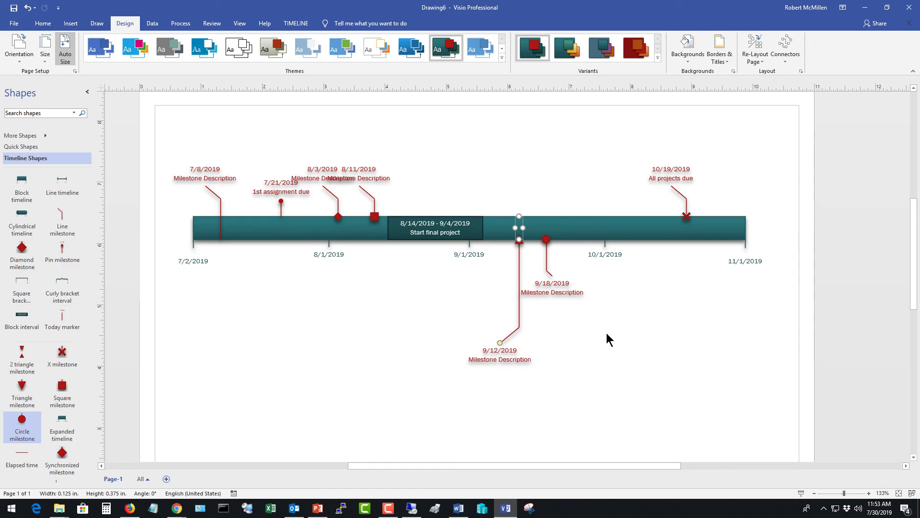
pyautogui.click(607, 339)
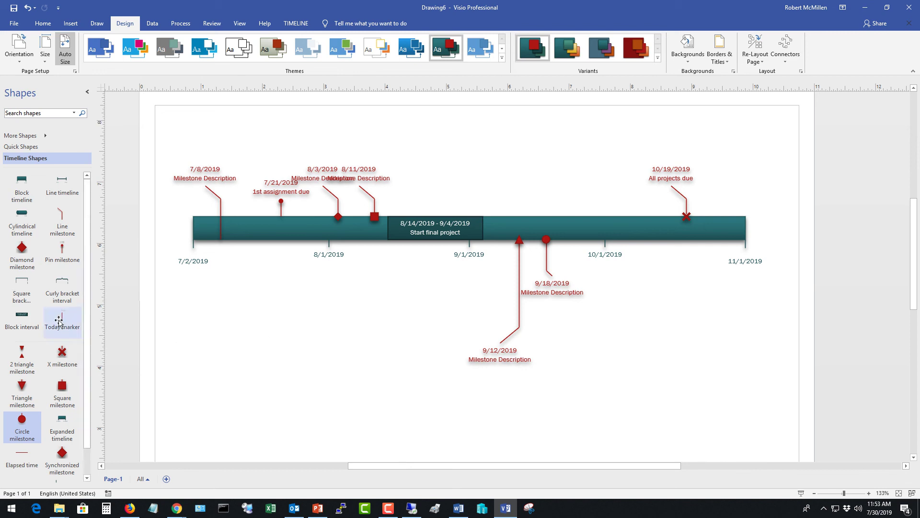
# Place a Today marker near 8/1/2019, then delete the 8/3 diamond and 8/11 square milestones
pyautogui.moveTo(62, 318)
pyautogui.mouseDown()
pyautogui.moveTo(164, 308)
pyautogui.moveTo(525, 232)
pyautogui.moveTo(583, 211)
pyautogui.moveTo(491, 194)
pyautogui.moveTo(500, 209)
pyautogui.mouseUp()
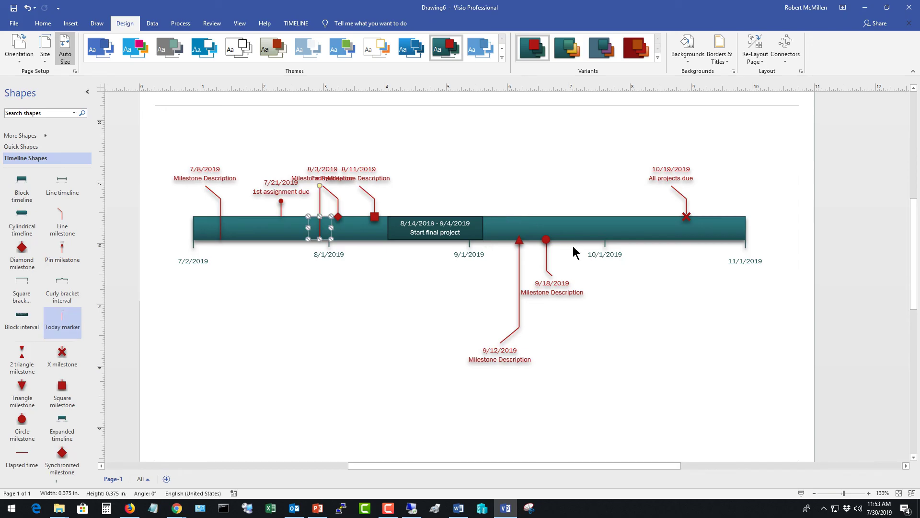
pyautogui.click(356, 314)
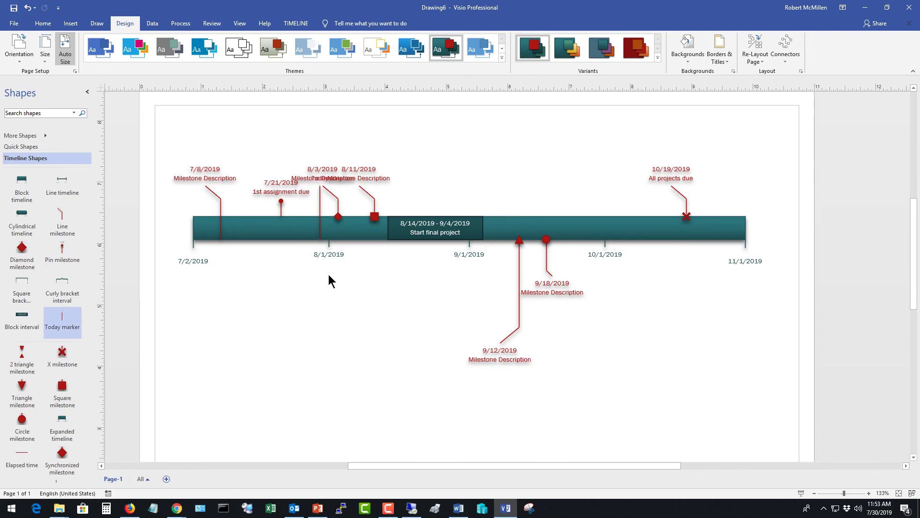
pyautogui.click(338, 212)
pyautogui.press('Delete')
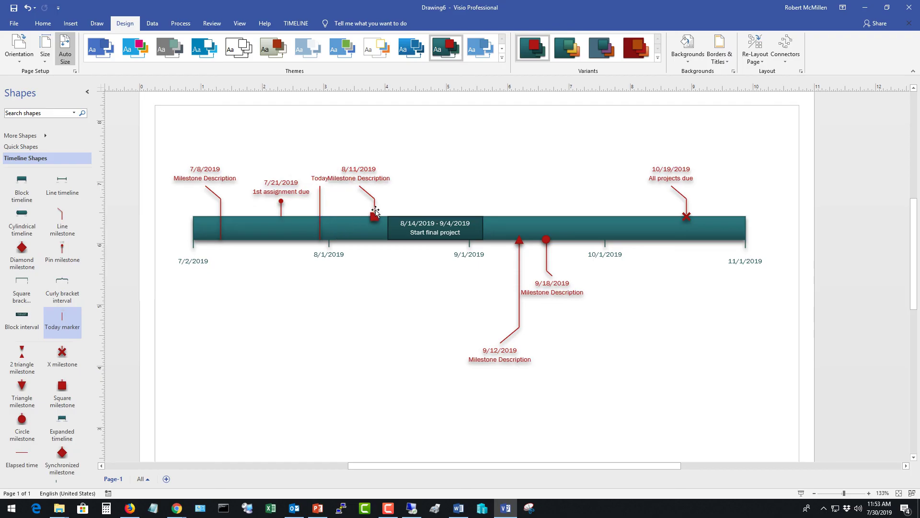
pyautogui.click(374, 216)
pyautogui.press('Delete')
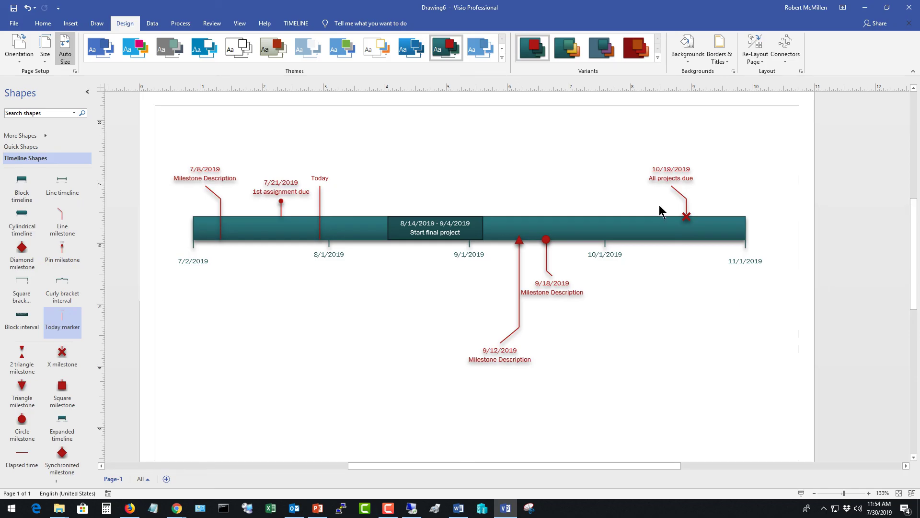
# Apply the grey gradient background and the first teal title border style to the page
pyautogui.click(688, 66)
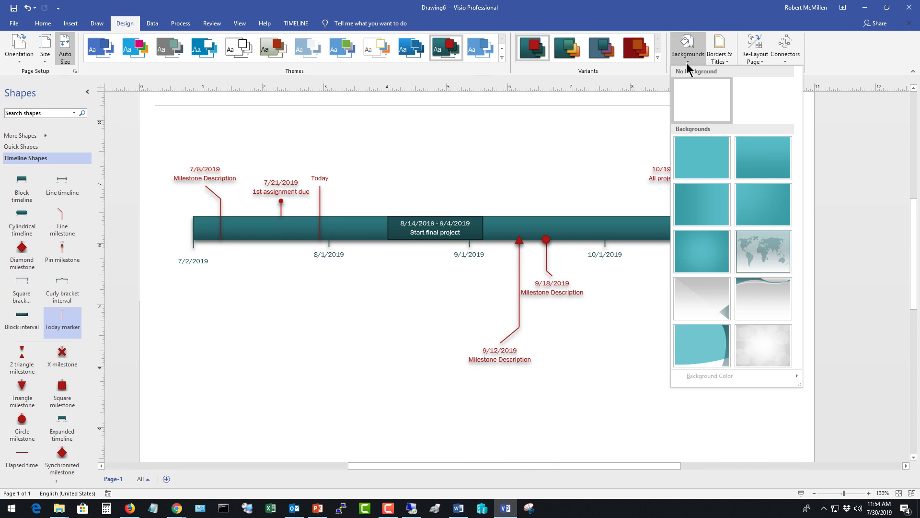
pyautogui.click(717, 296)
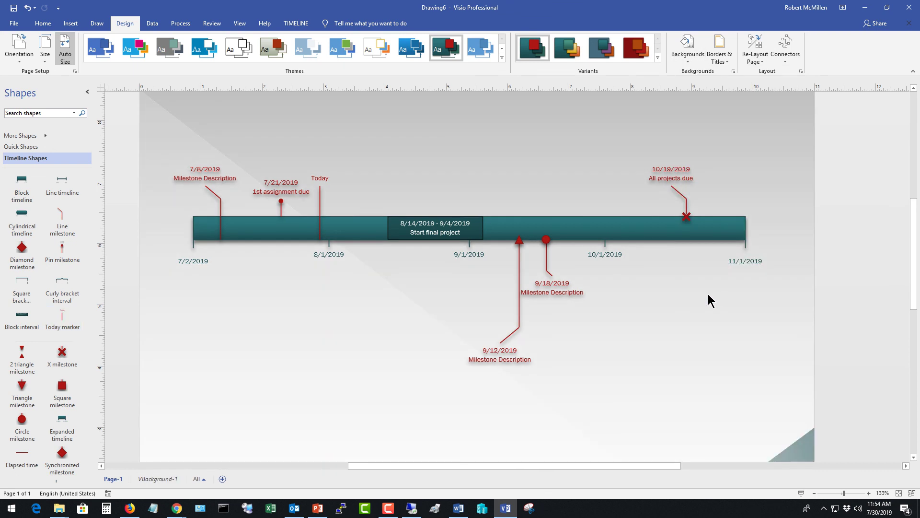
pyautogui.click(719, 60)
pyautogui.click(736, 153)
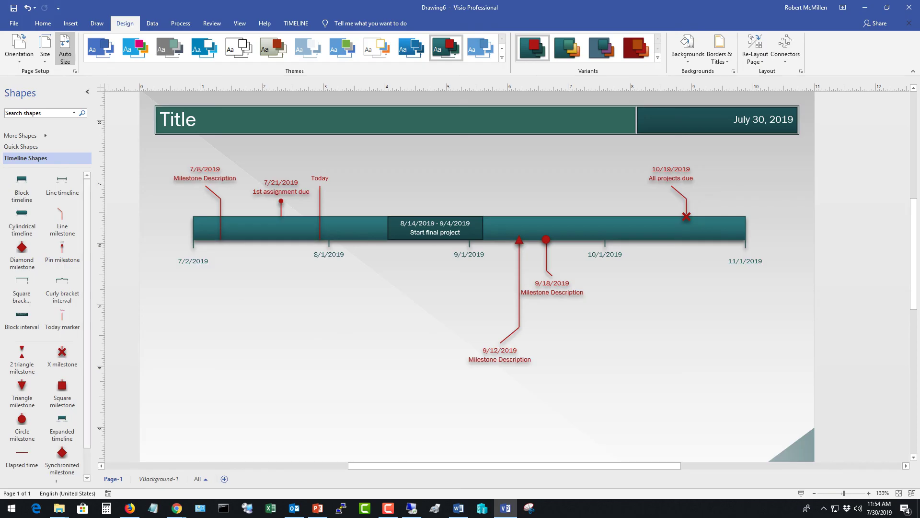
# Save the timeline as JPEG image Drawing6.jpg in Documents, accepting the default JPG output options
pyautogui.click(14, 24)
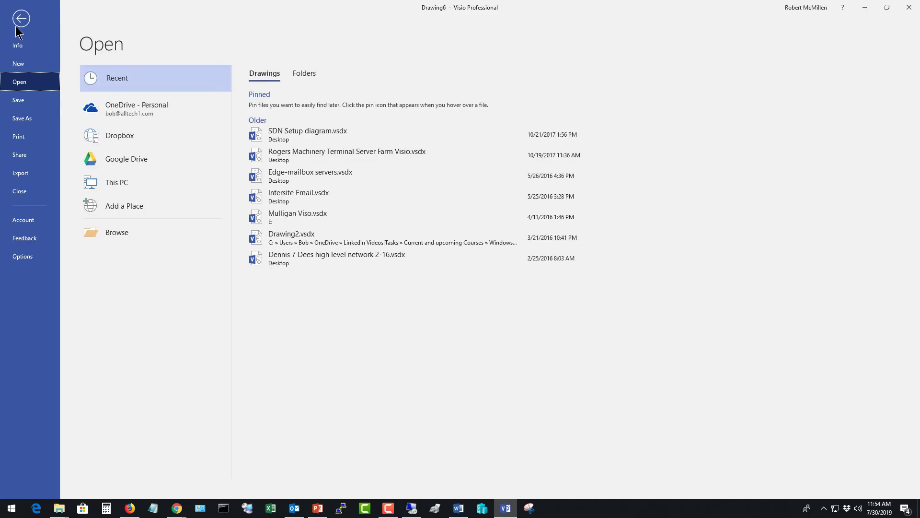
pyautogui.click(23, 118)
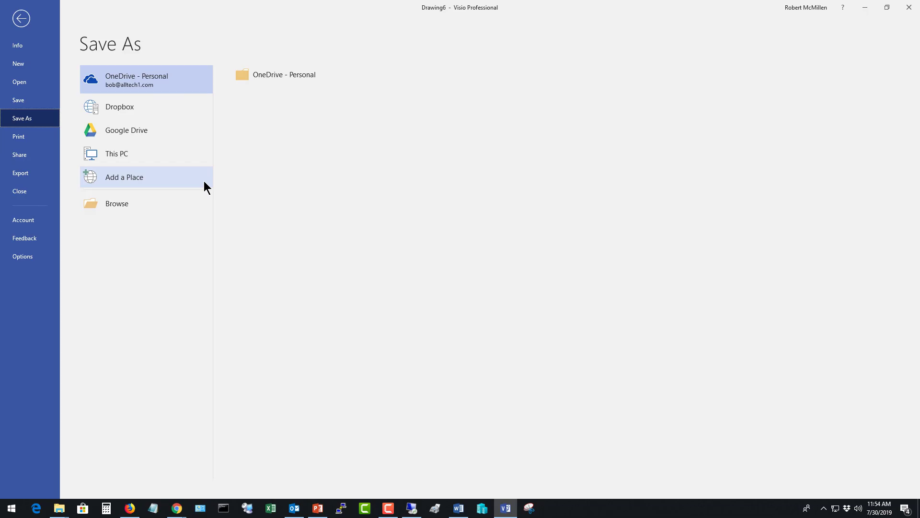
pyautogui.click(138, 206)
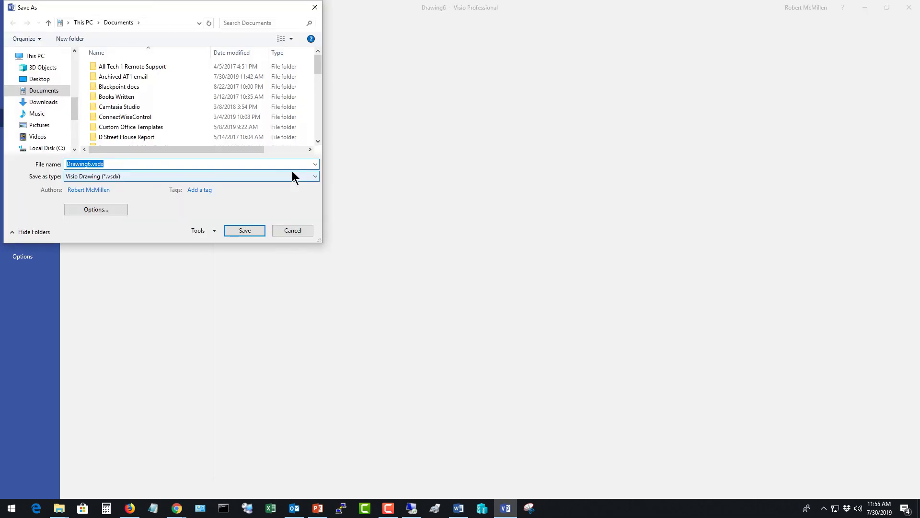
pyautogui.click(291, 176)
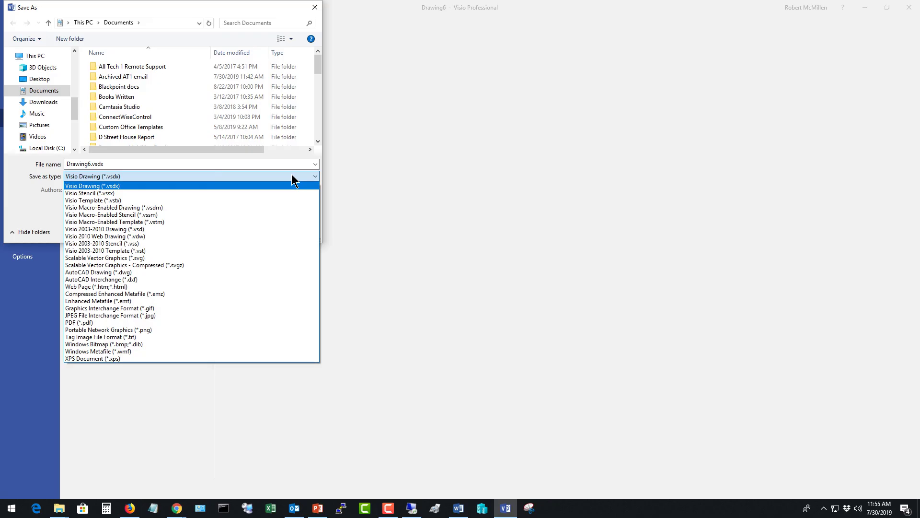
pyautogui.click(231, 315)
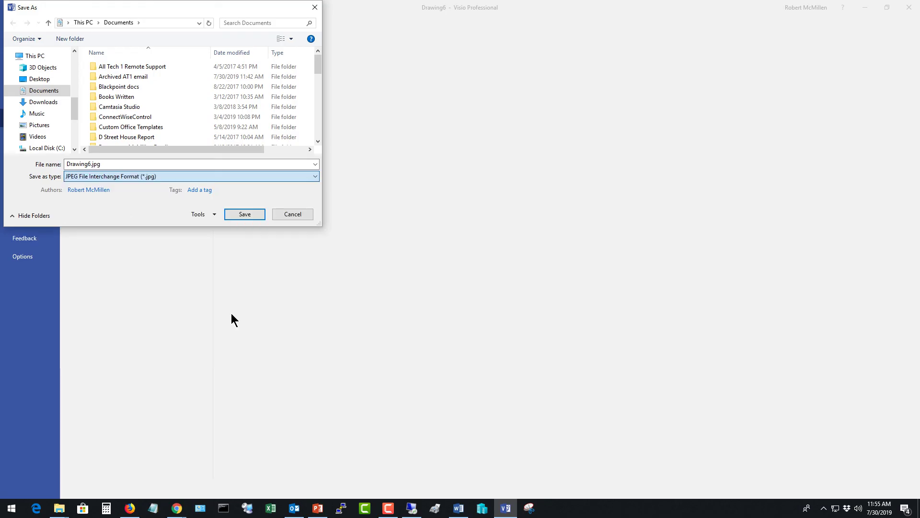
pyautogui.click(242, 215)
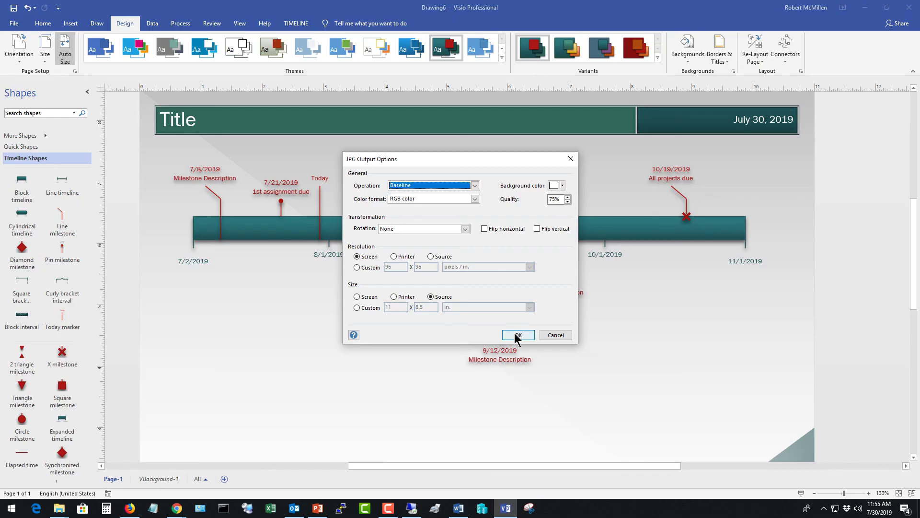
pyautogui.click(516, 336)
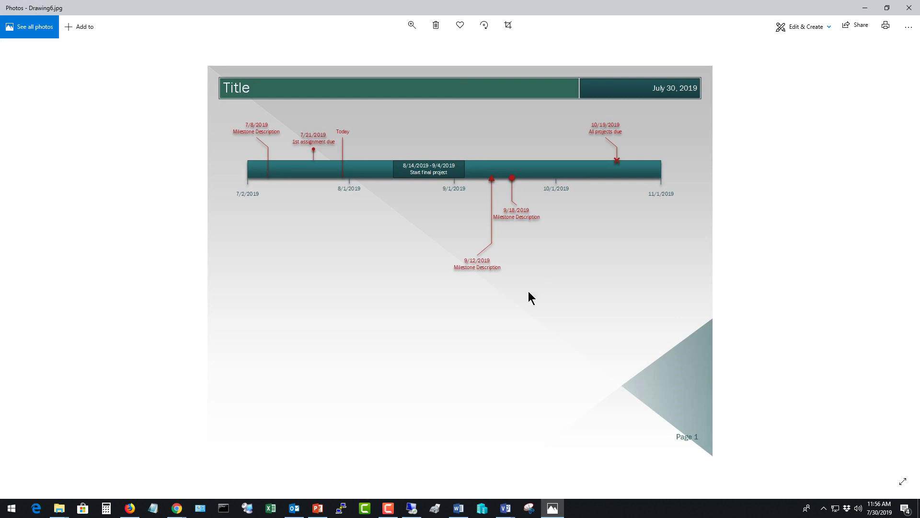
# After reviewing Drawing6.jpg in Photos, bring up the open Visio drawings from the taskbar to return to Drawing7
pyautogui.click(506, 508)
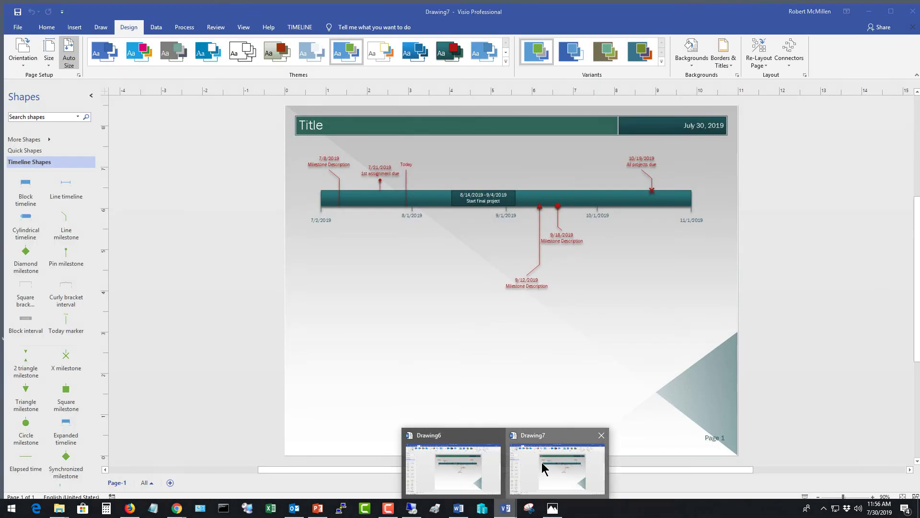
pyautogui.click(542, 463)
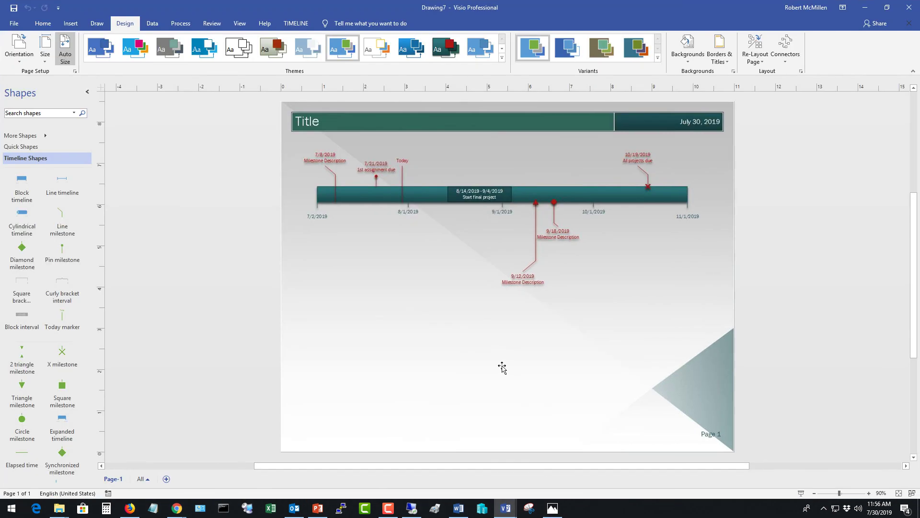